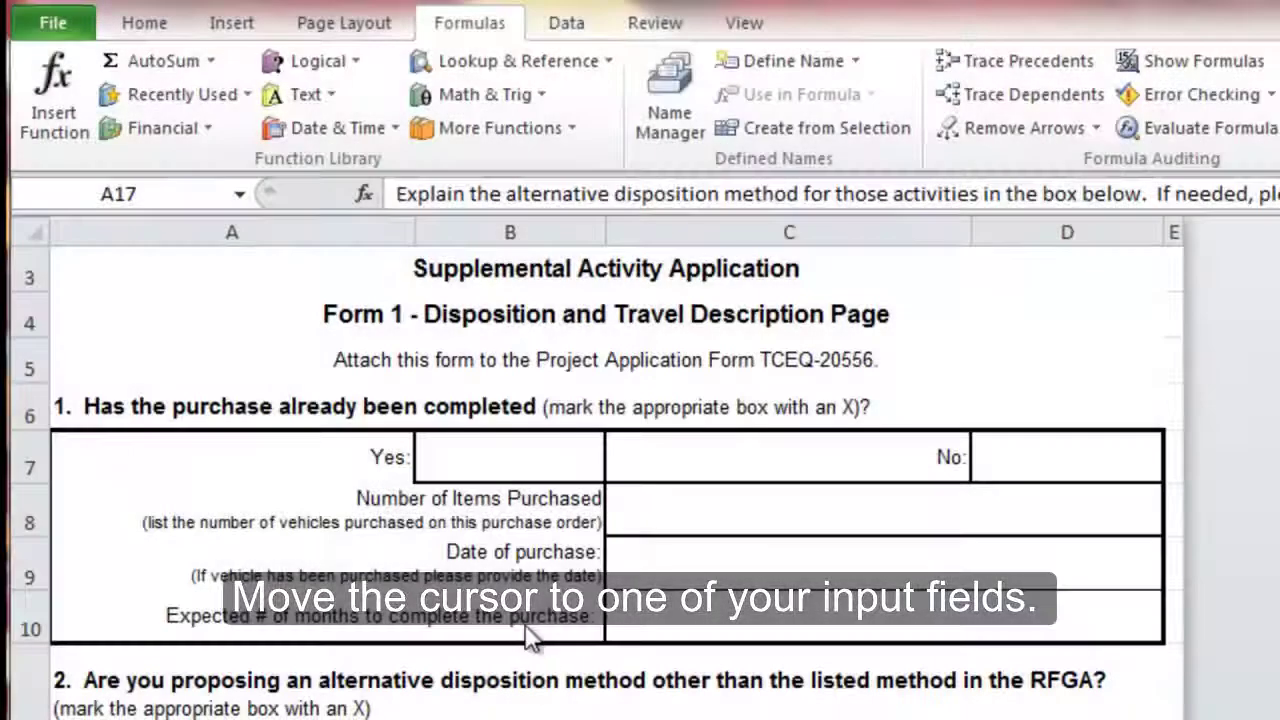
Shade the Yes answer cell B7 with a light tan theme fill colour
click(476, 452)
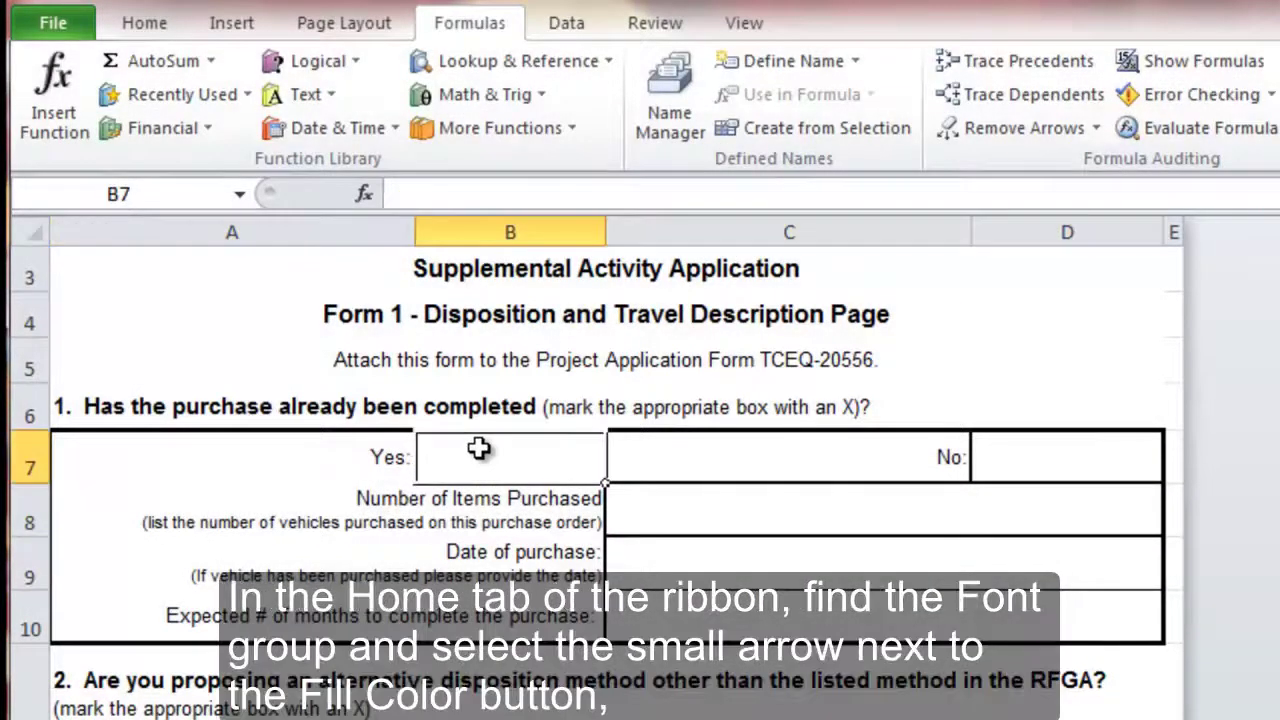
click(153, 26)
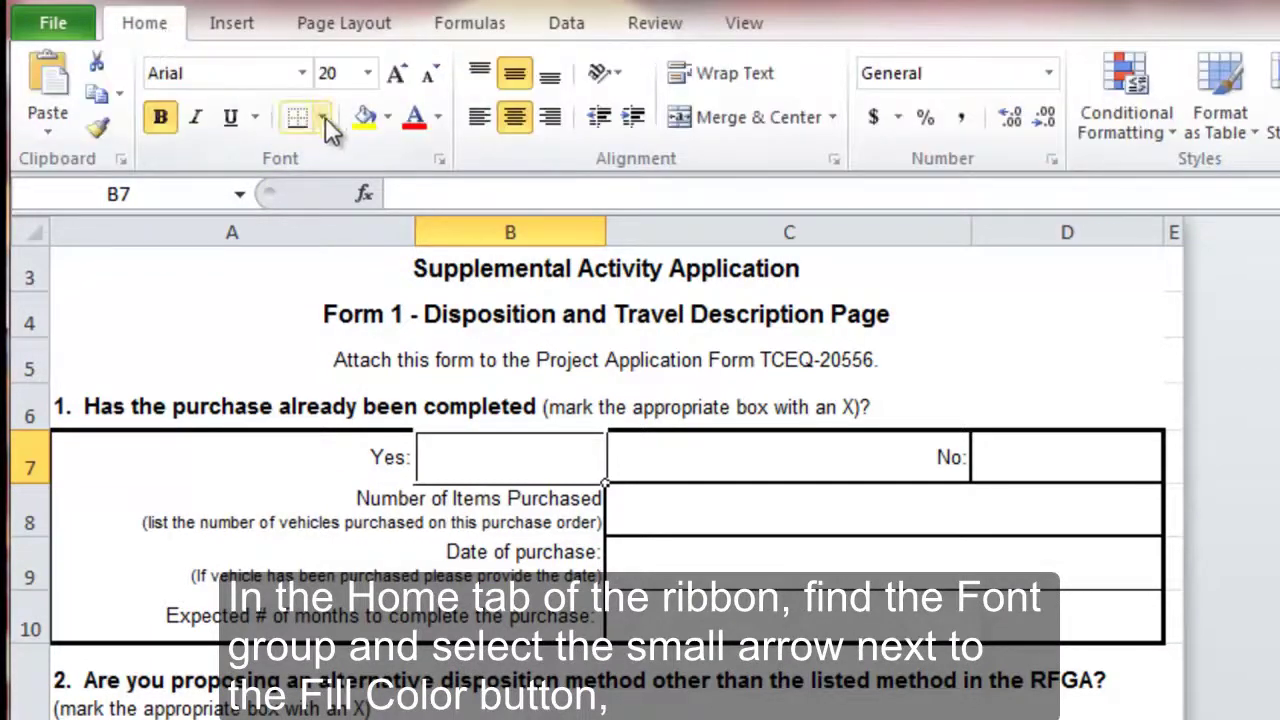
click(387, 118)
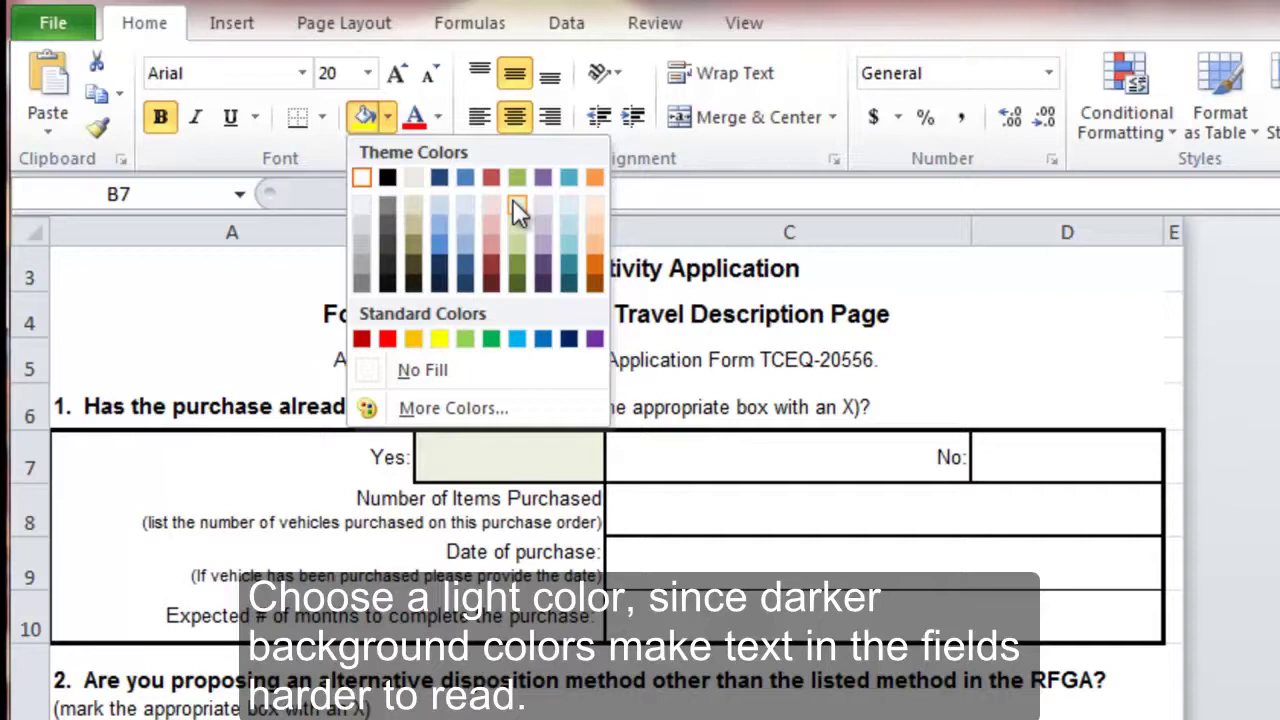
click(514, 203)
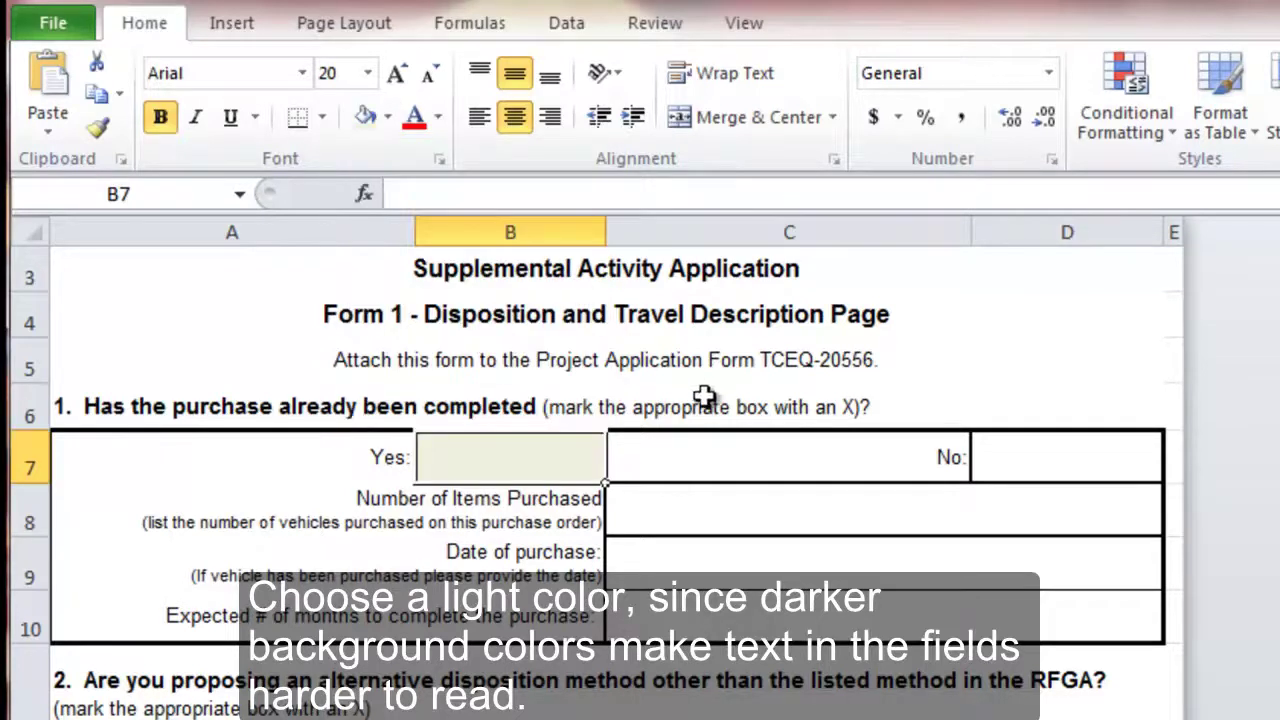
Repeat the light tan fill on D7 with Ctrl+Y, then select C8, C9 and C10 for shading
click(1022, 459)
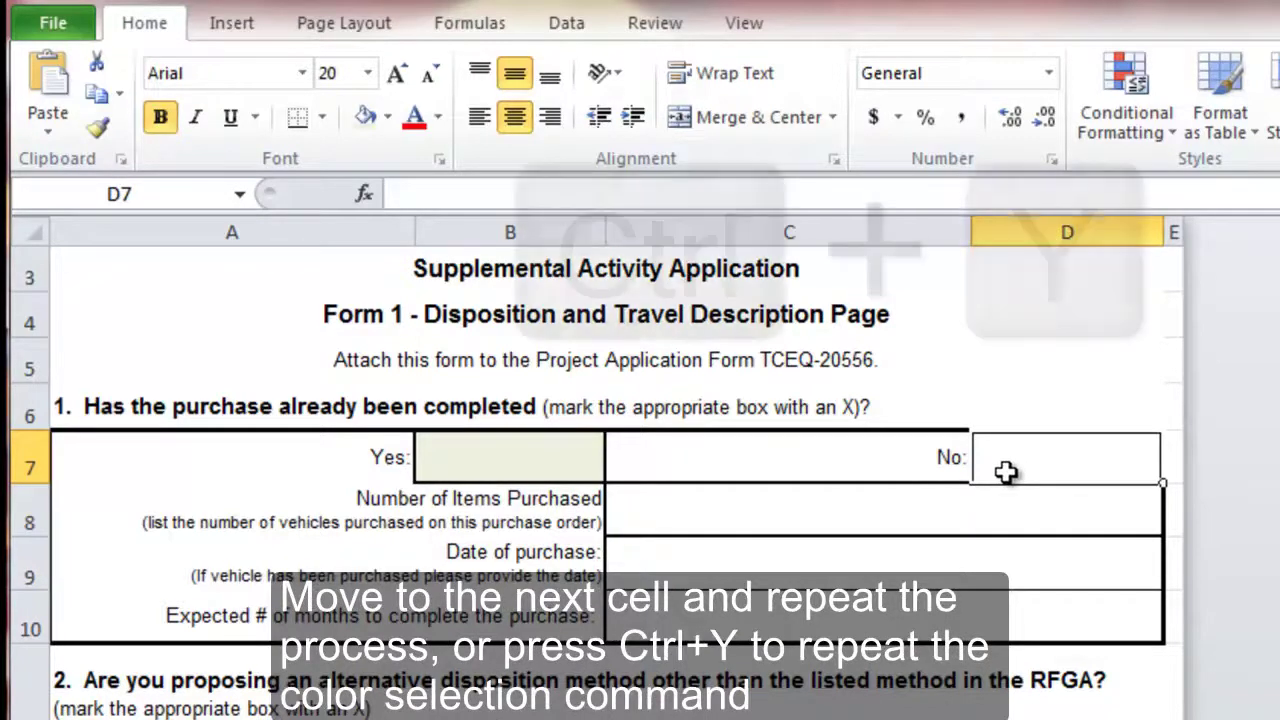
key(ctrl+y)
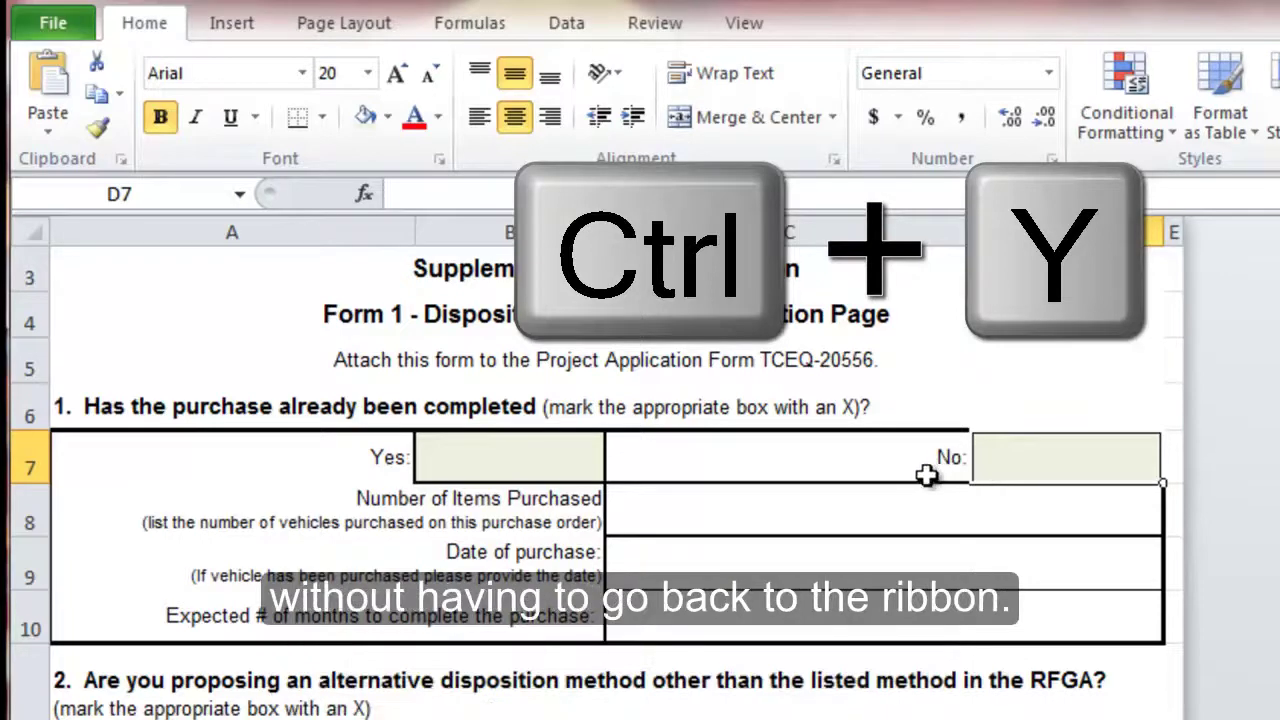
ctrl+click(736, 519)
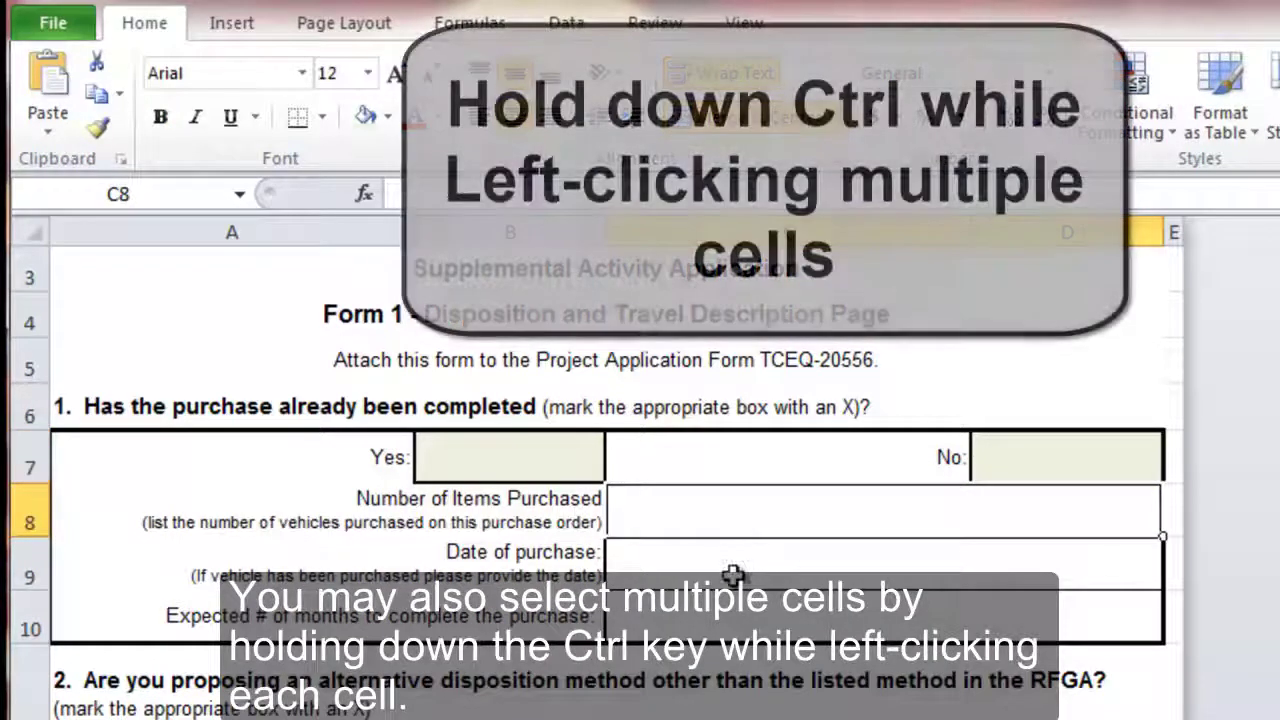
ctrl+click(733, 570)
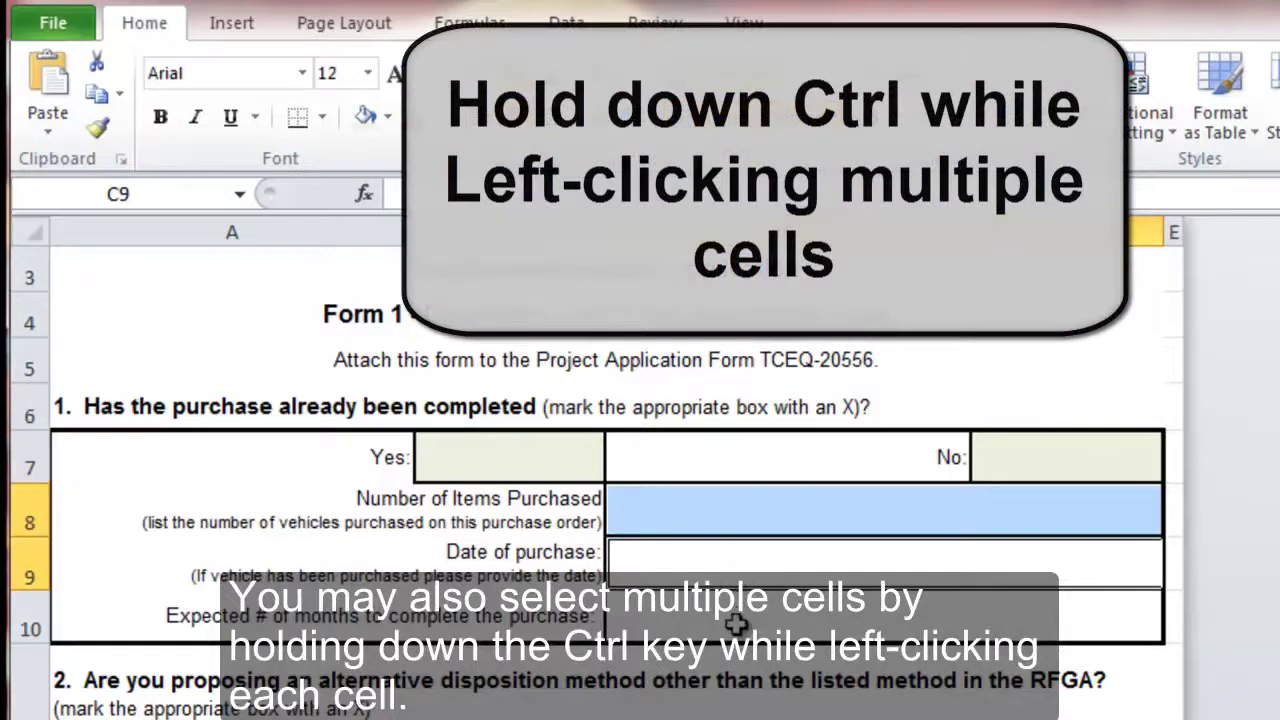
ctrl+click(735, 624)
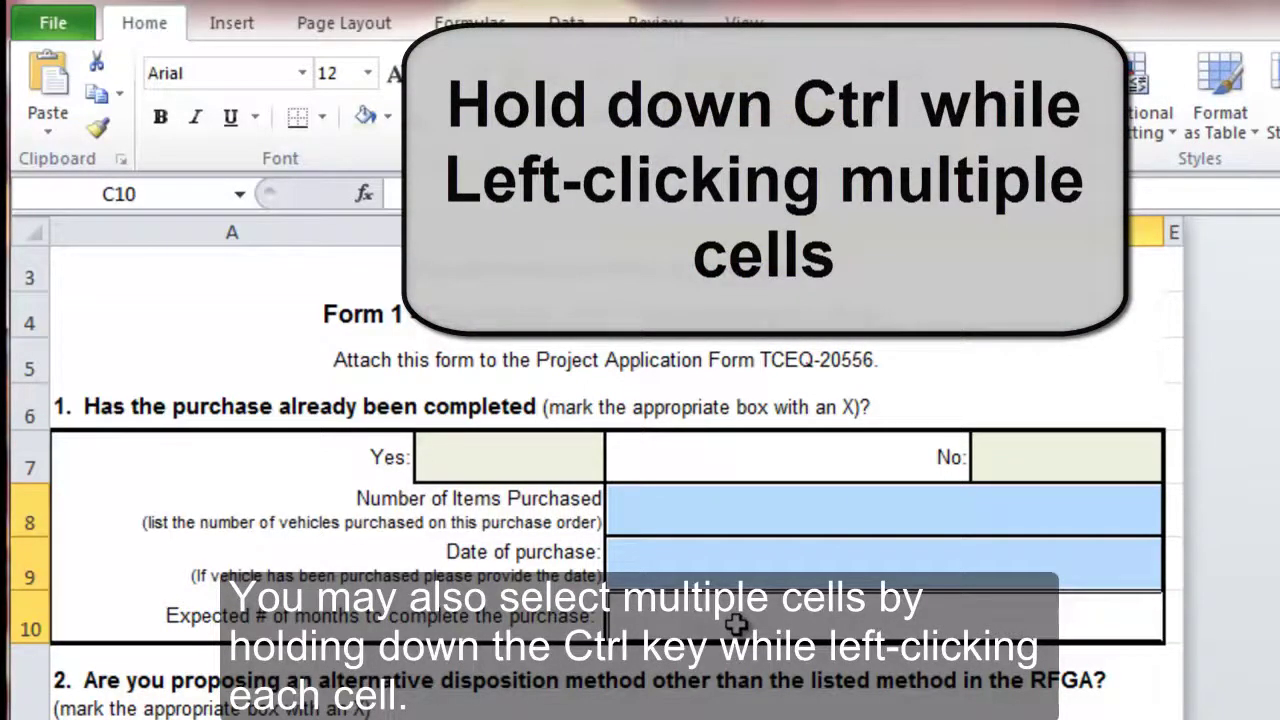
click(388, 120)
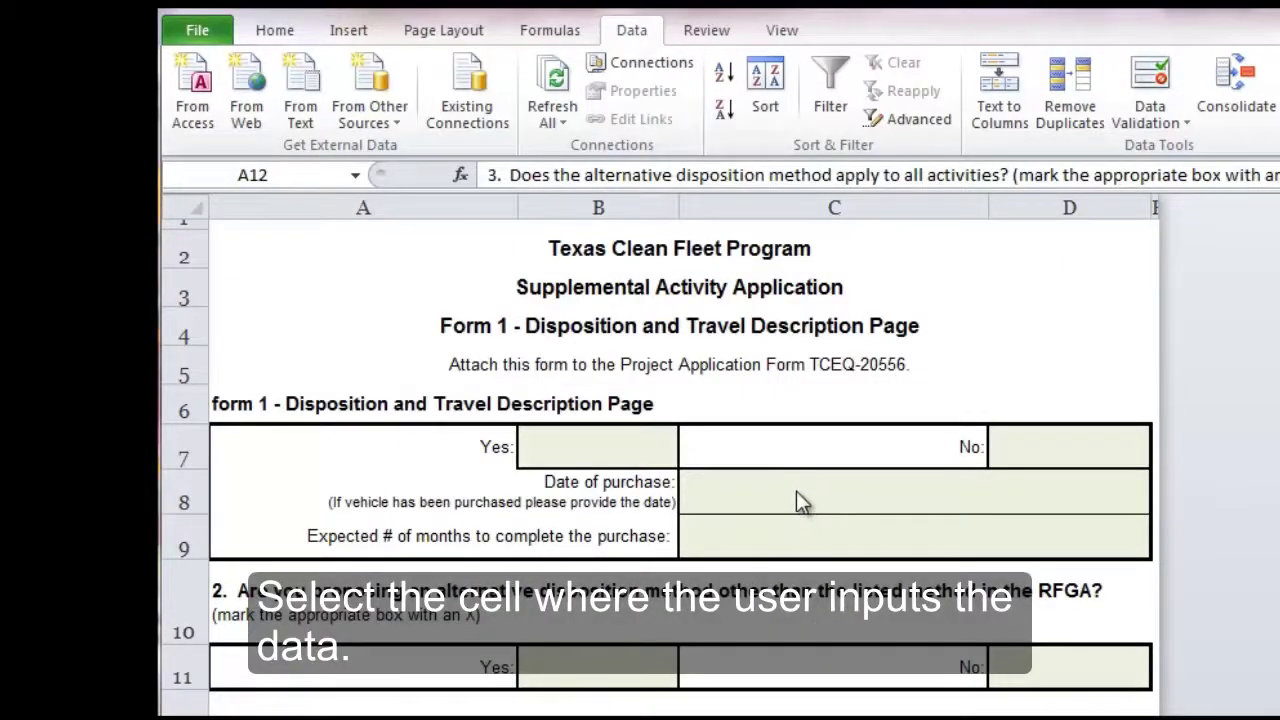
Add the data validation input message 'Enter the date of purchase.' to the Date of purchase cell
click(796, 491)
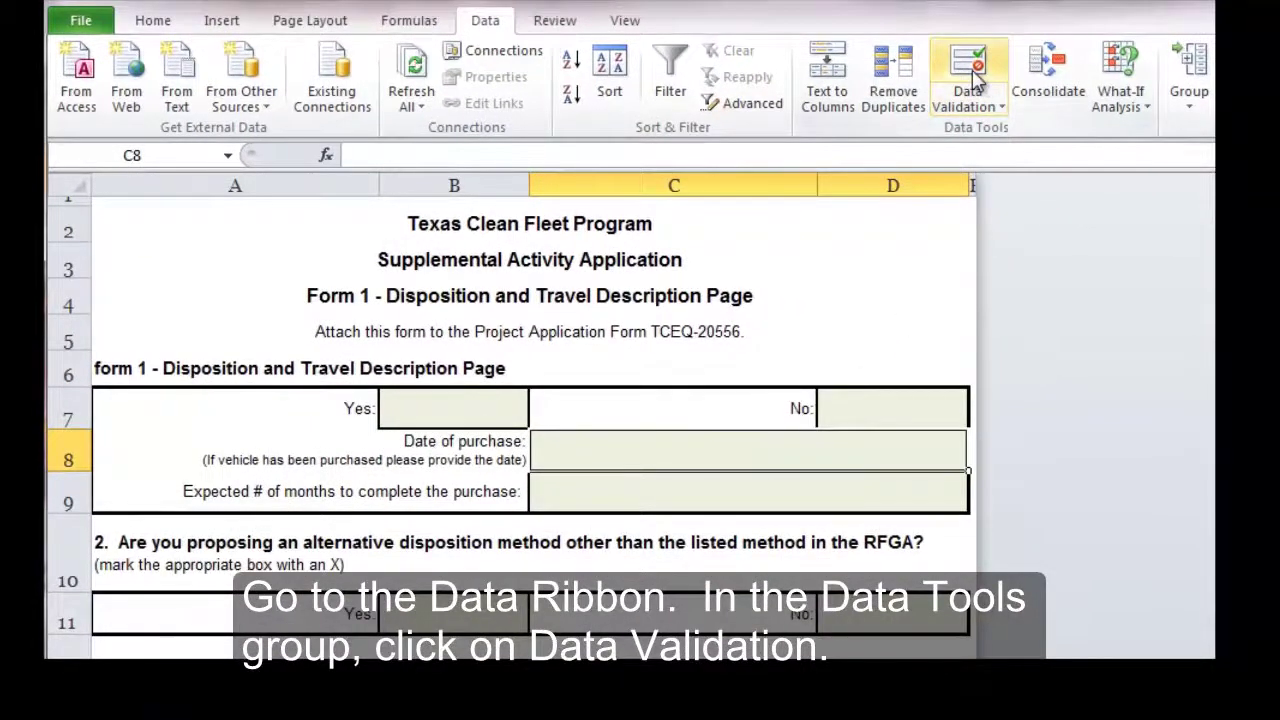
click(975, 75)
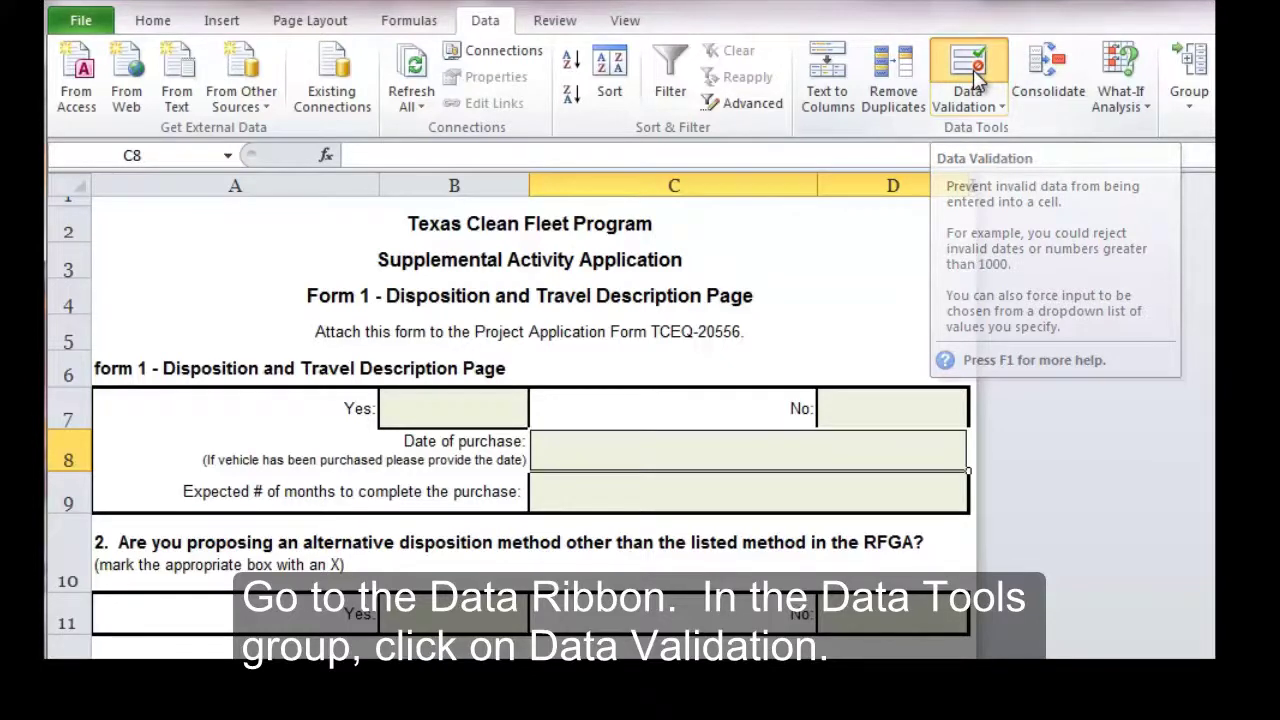
click(343, 252)
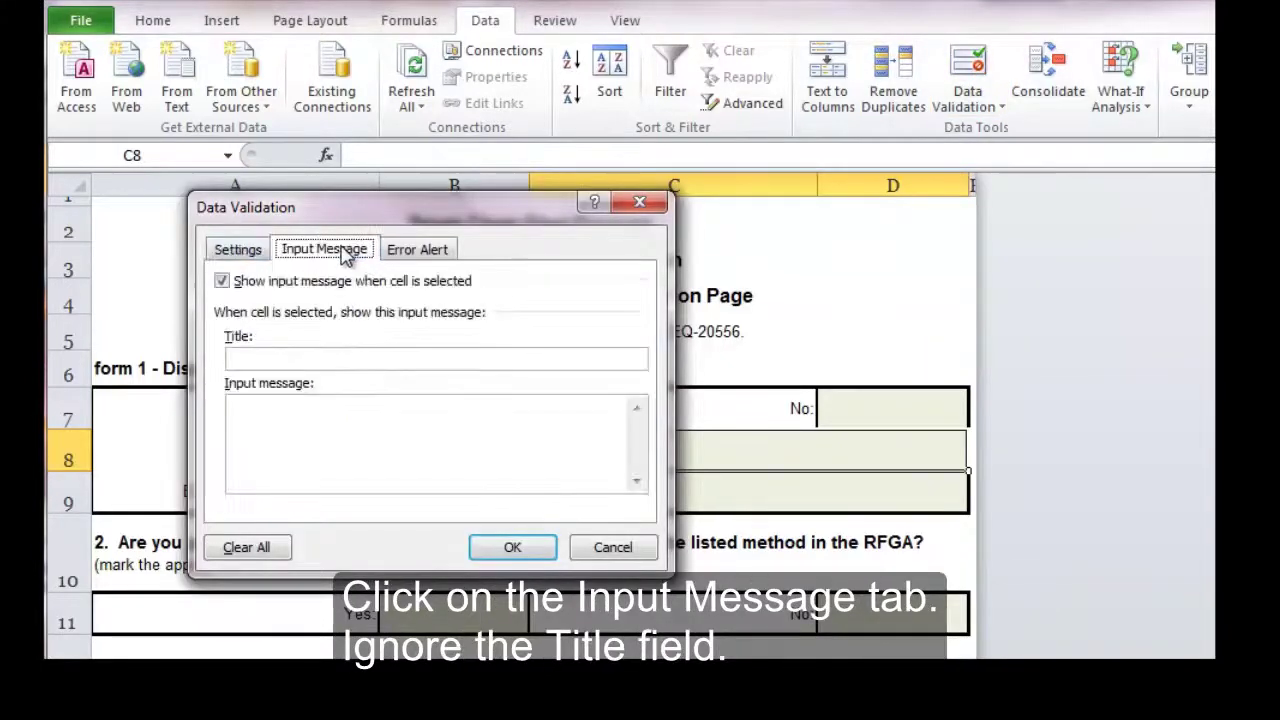
click(292, 418)
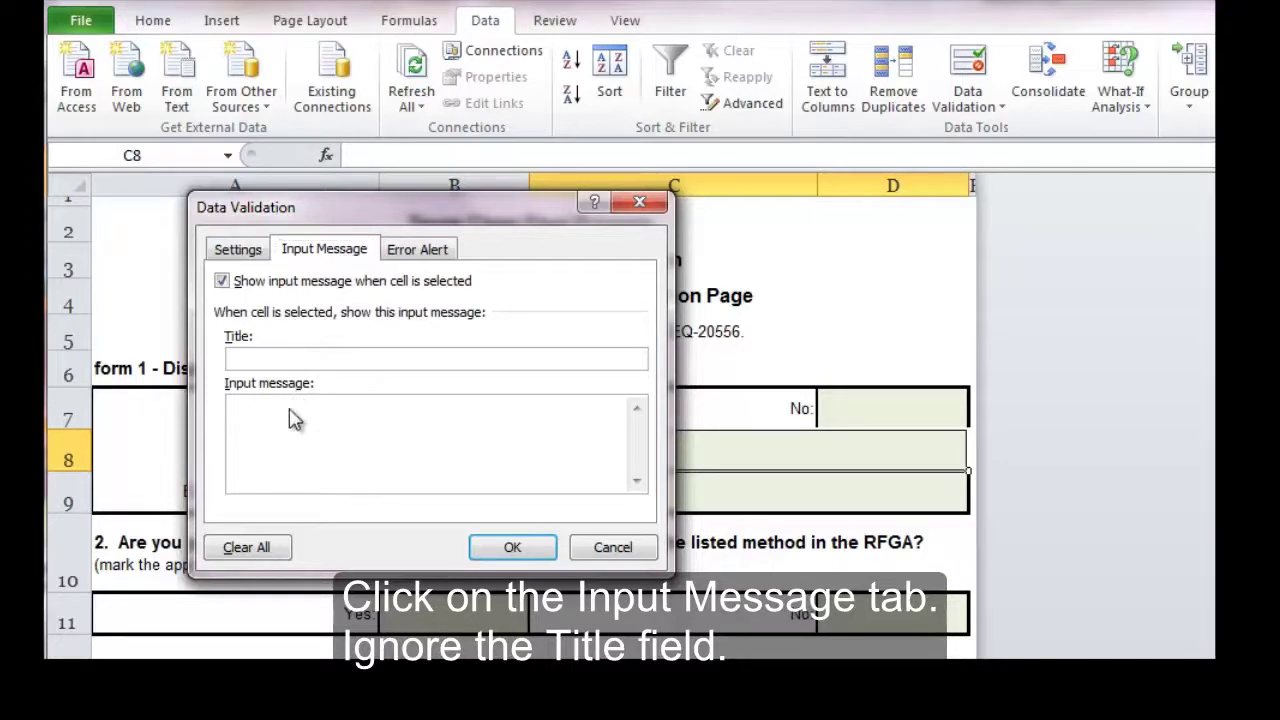
text(E)
text(nter tex)
key(BackSpace)
key(BackSpace)
text(he )
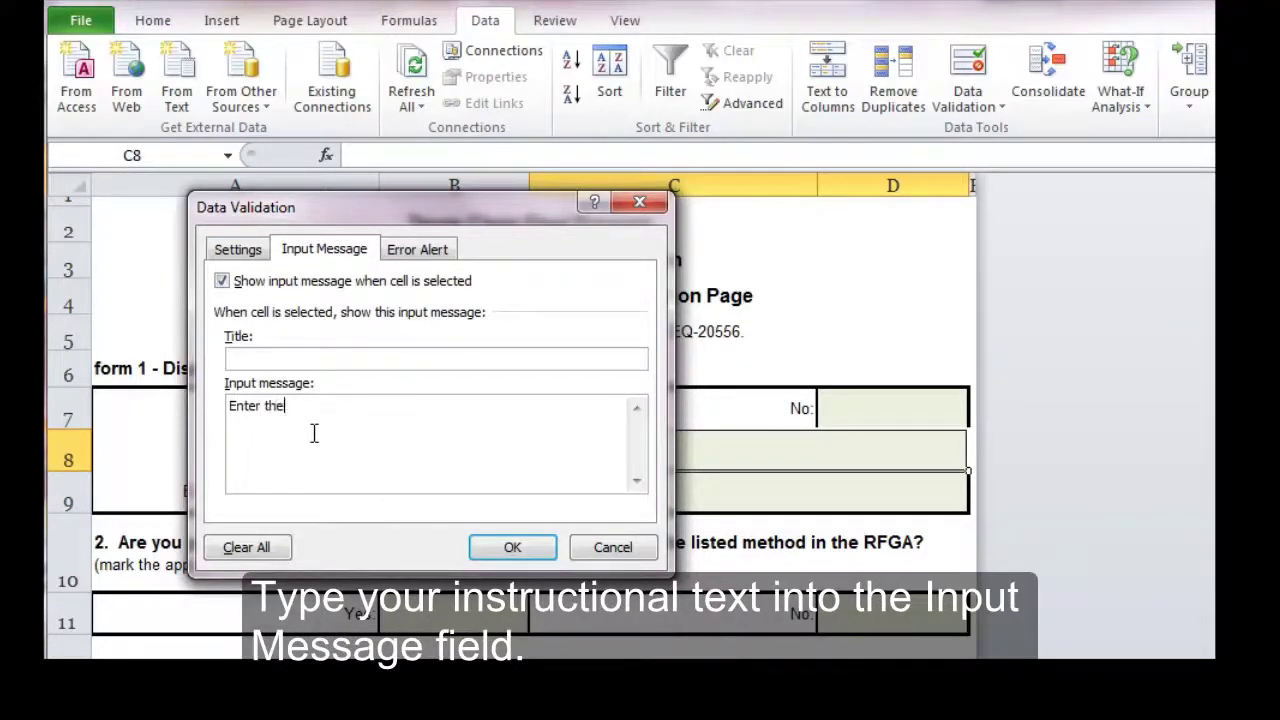
text(date of pu)
text(rchase.)
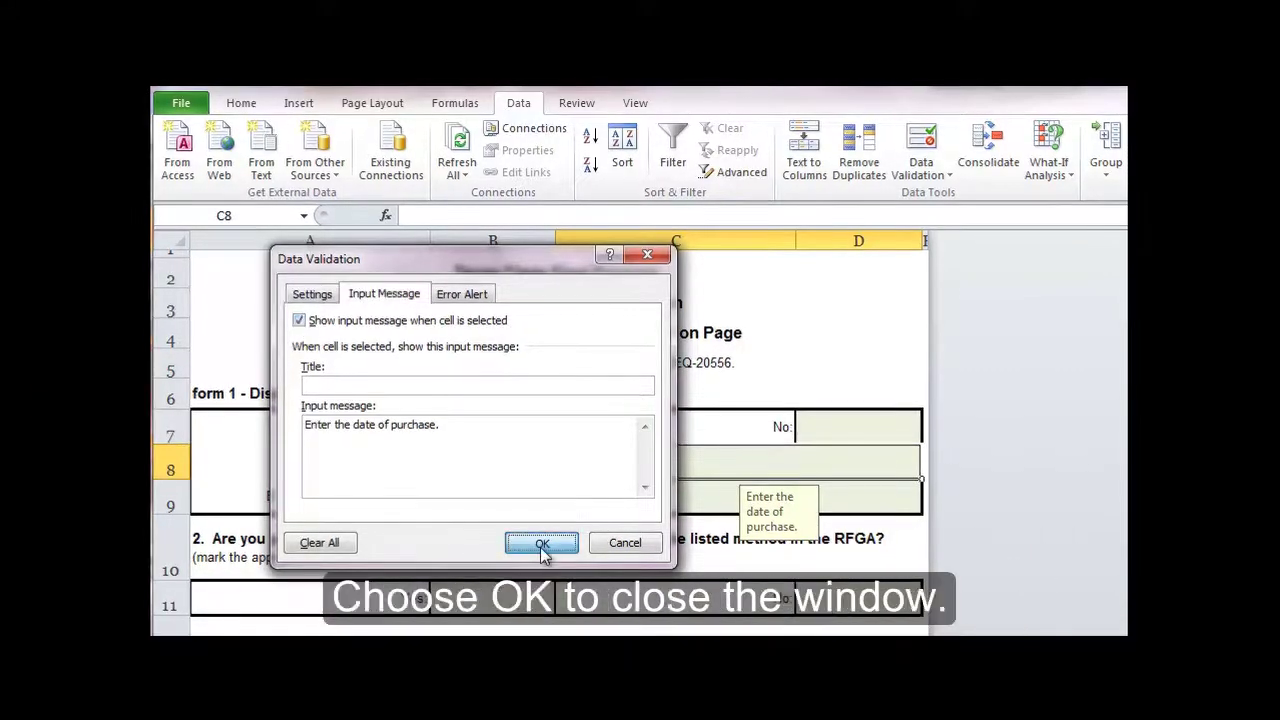
click(542, 548)
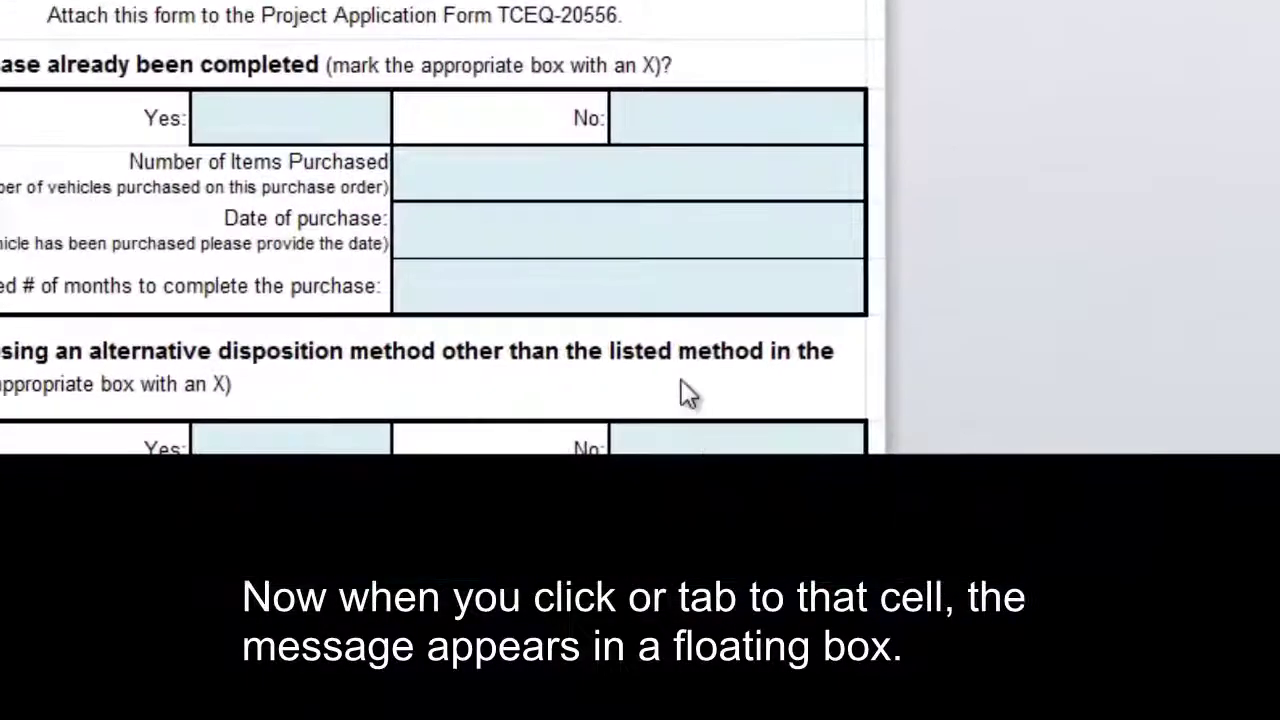
Give title cell A4 the input message 'Use this form to explain your travel plans.'
click(656, 211)
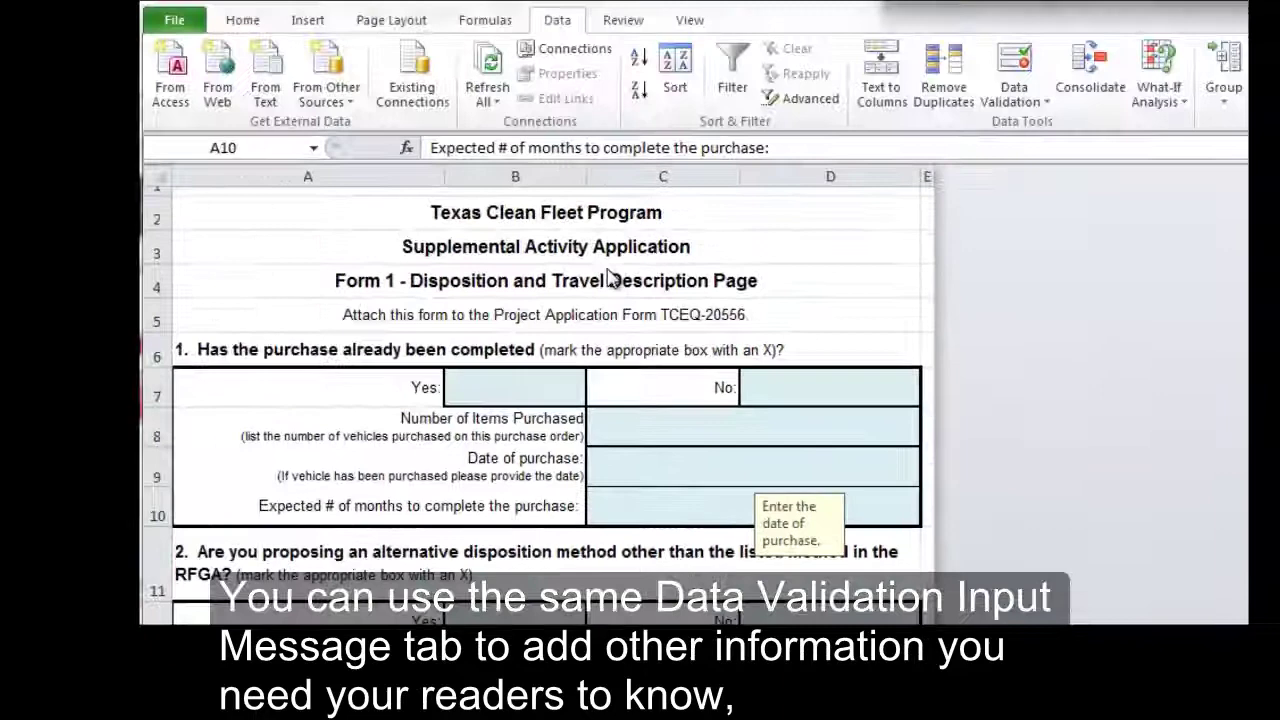
click(608, 278)
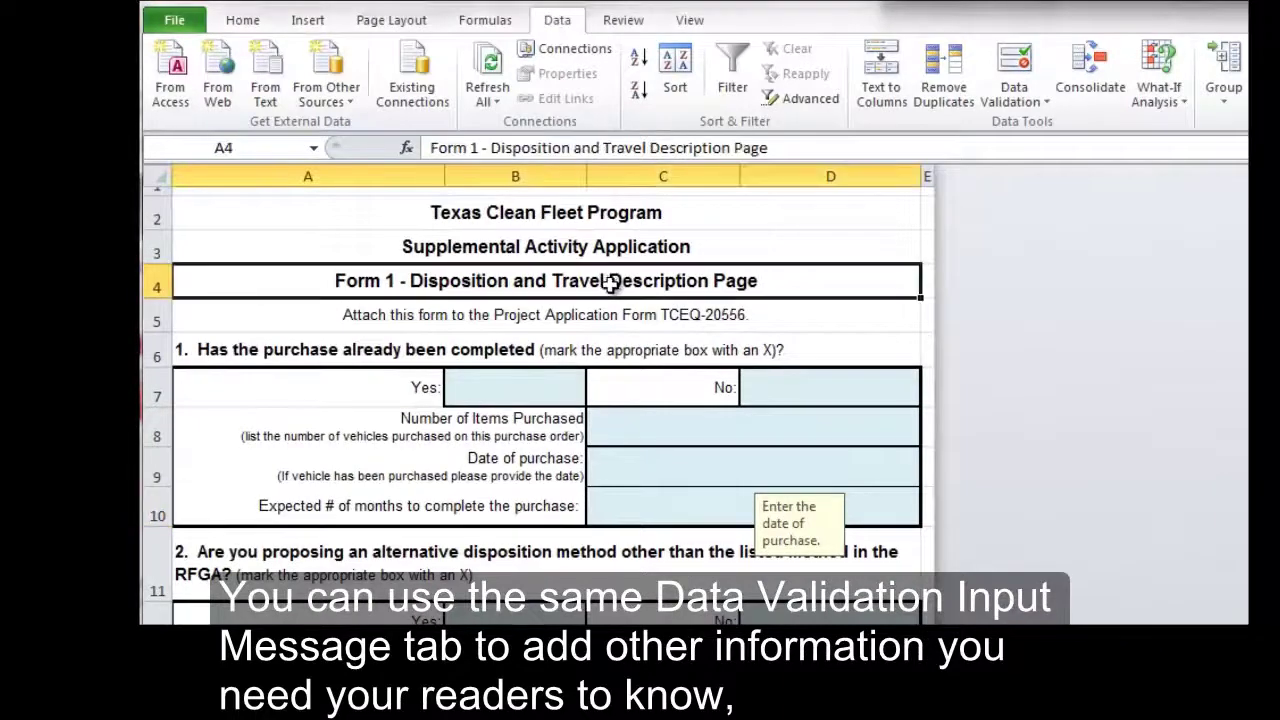
click(1008, 94)
click(1040, 126)
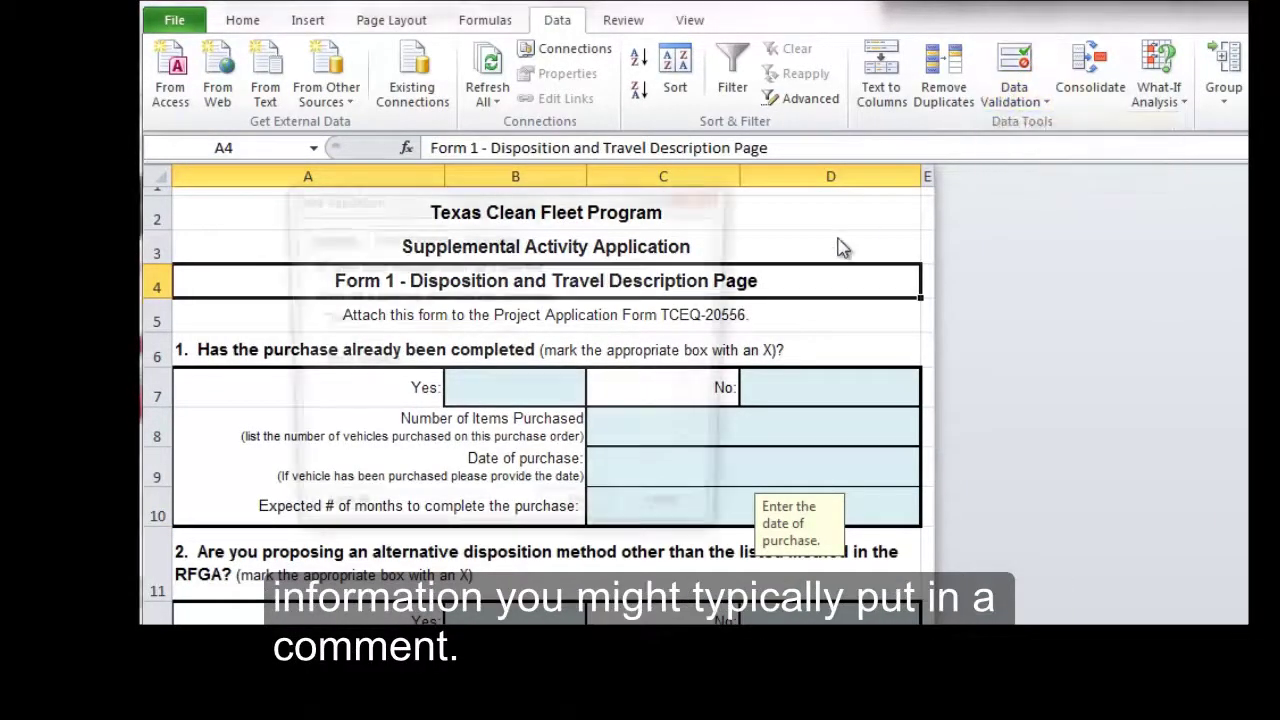
click(406, 405)
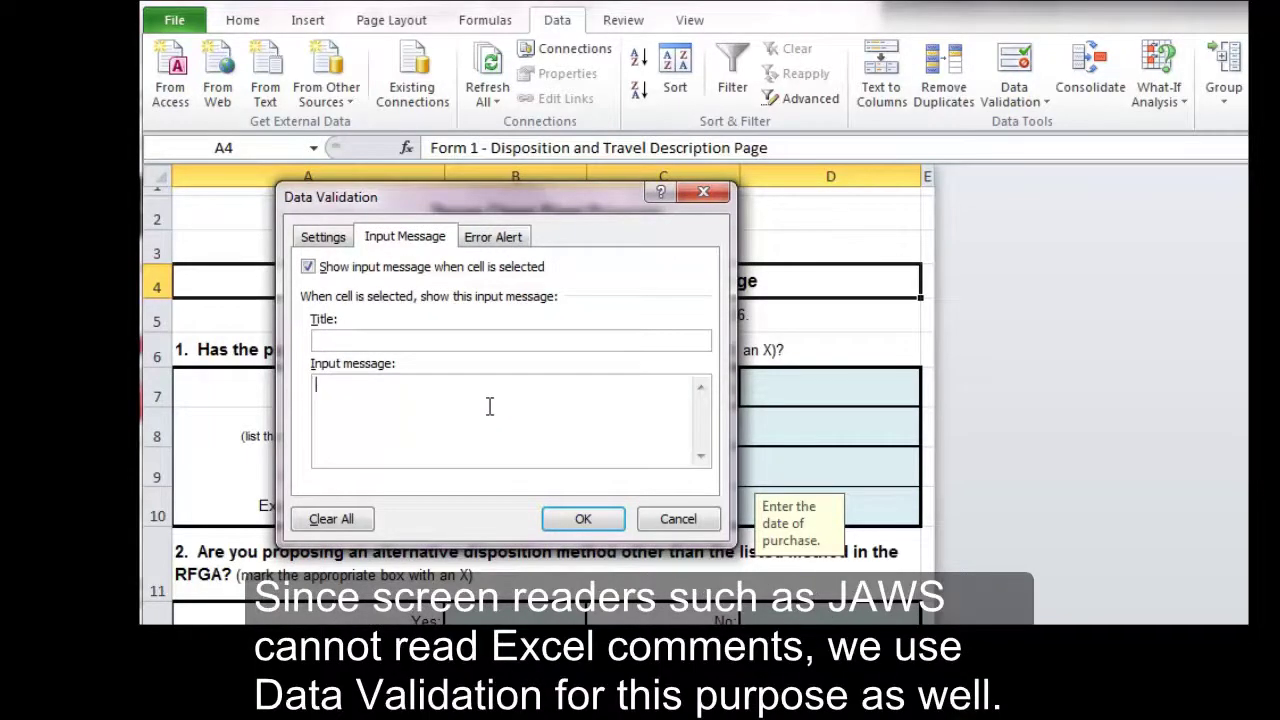
text(Use thie fo)
key(BackSpace)
key(BackSpace)
key(BackSpace)
key(BackSpace)
text(s form )
text(to explain yo)
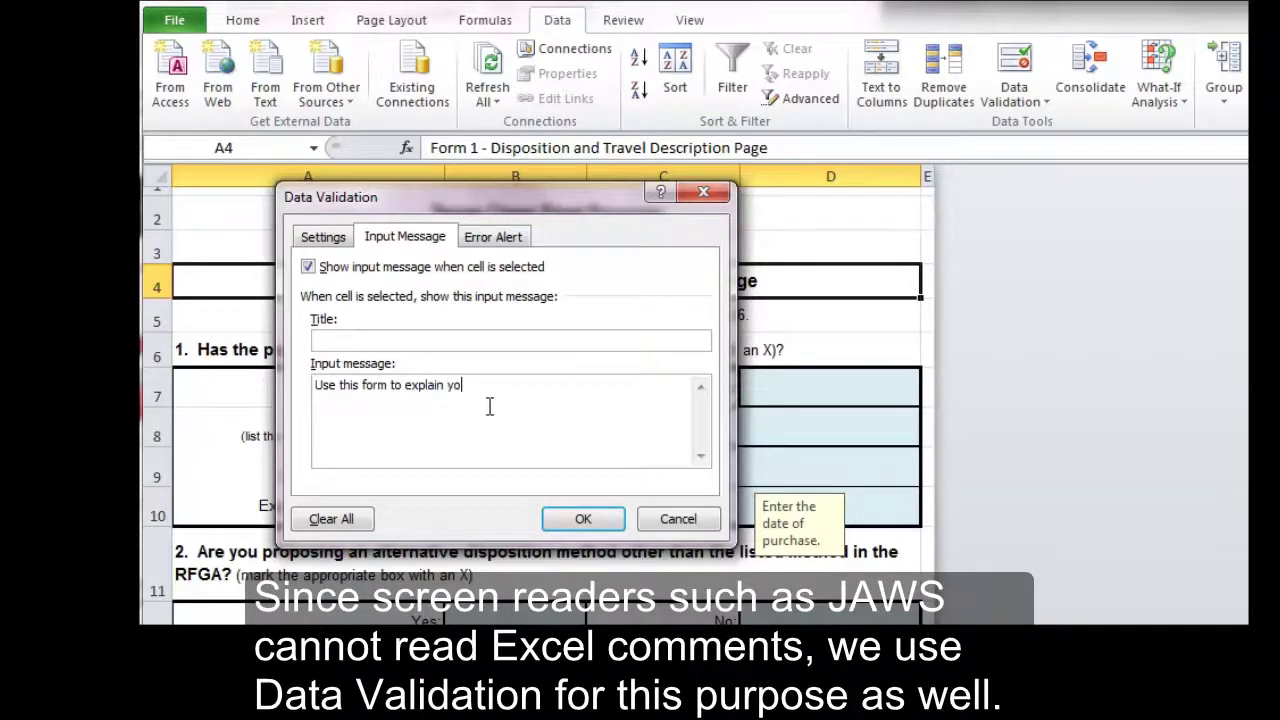
text(ur travel plan)
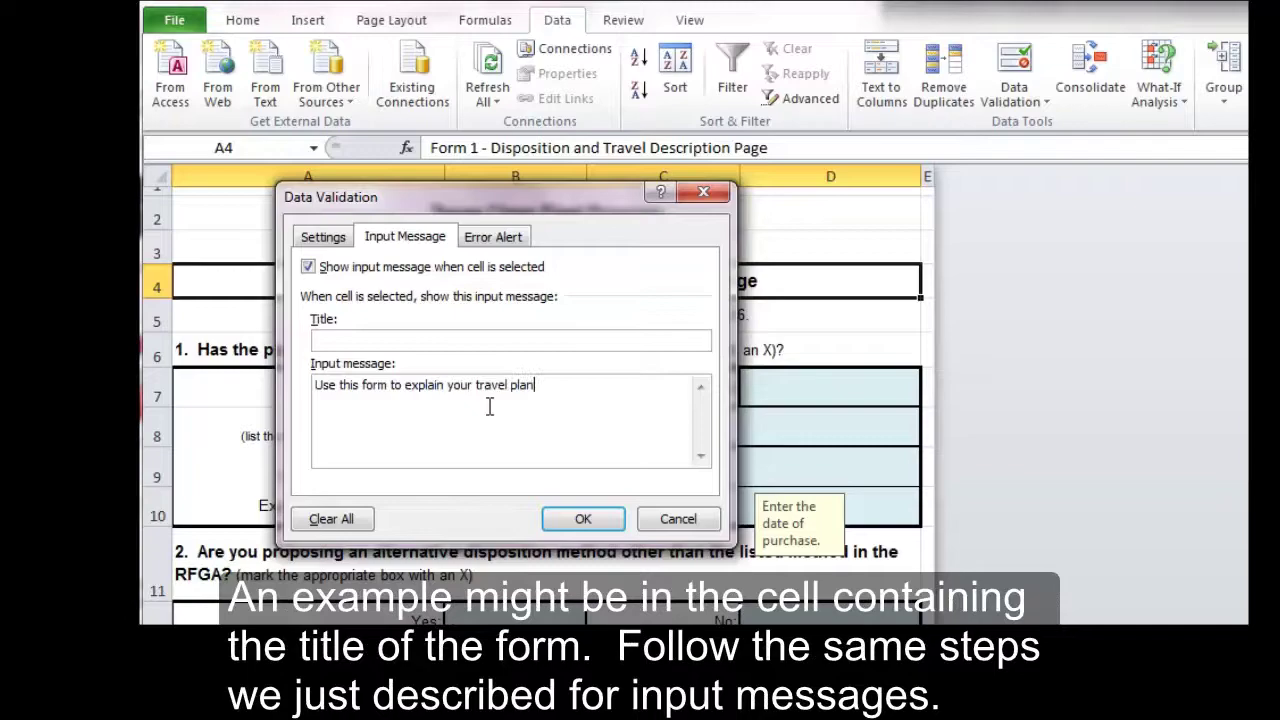
text(s.)
click(590, 520)
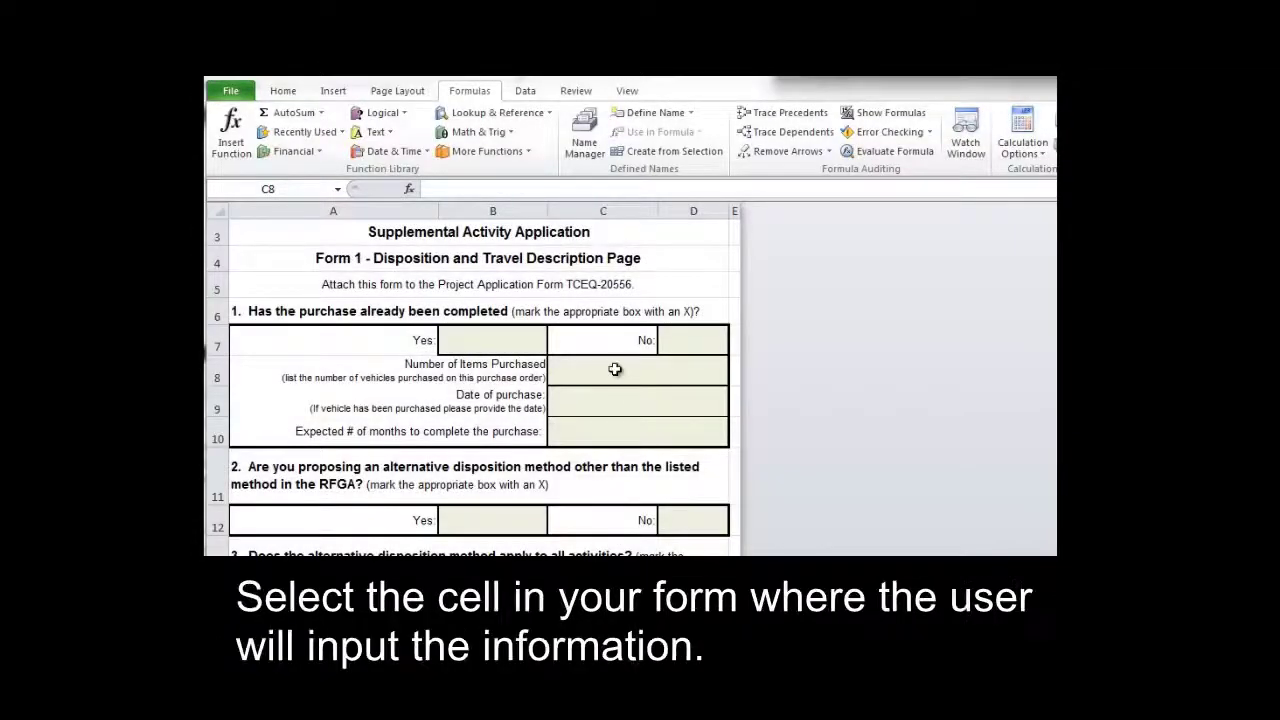
Set cell C8's data validation to allow only List values
click(617, 370)
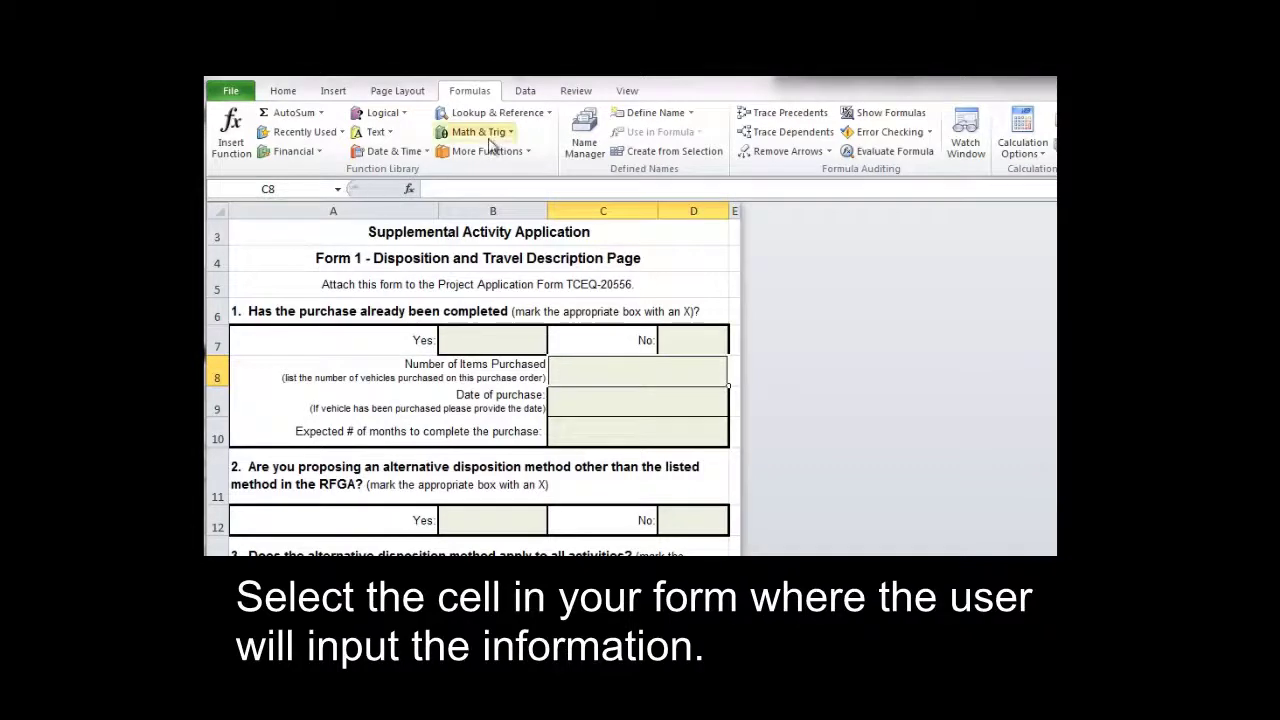
click(526, 91)
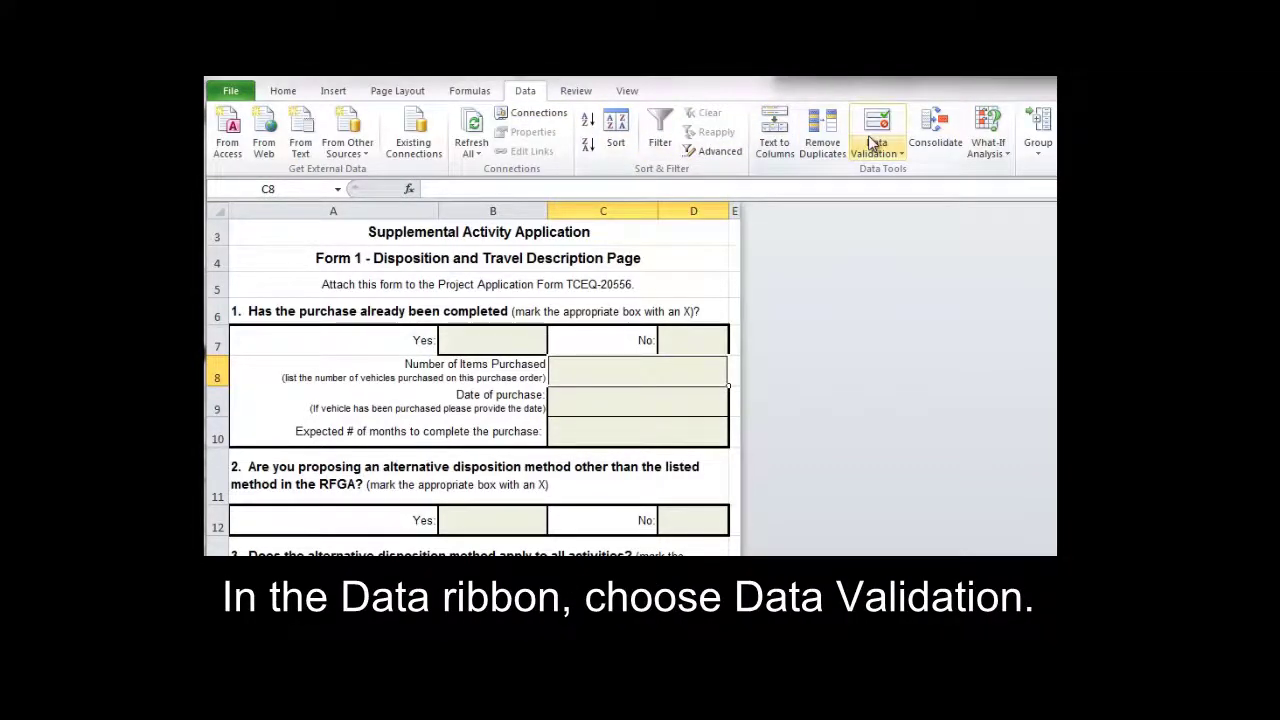
click(875, 140)
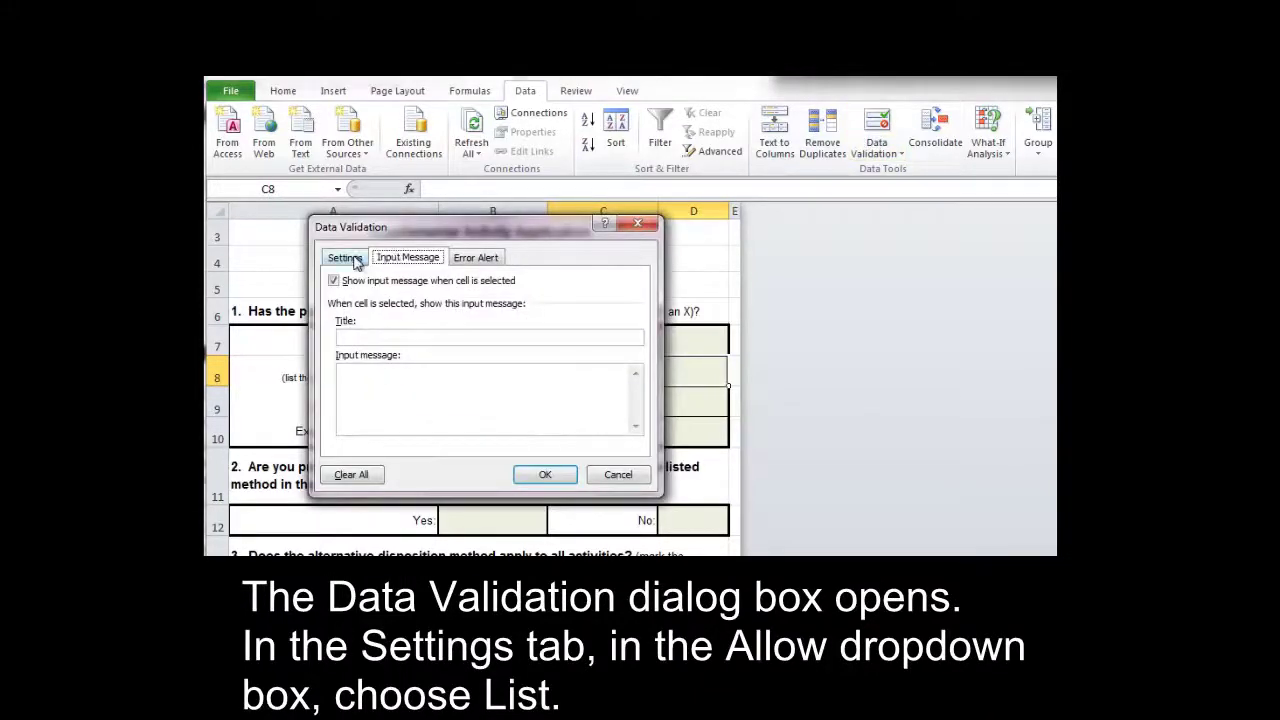
click(356, 261)
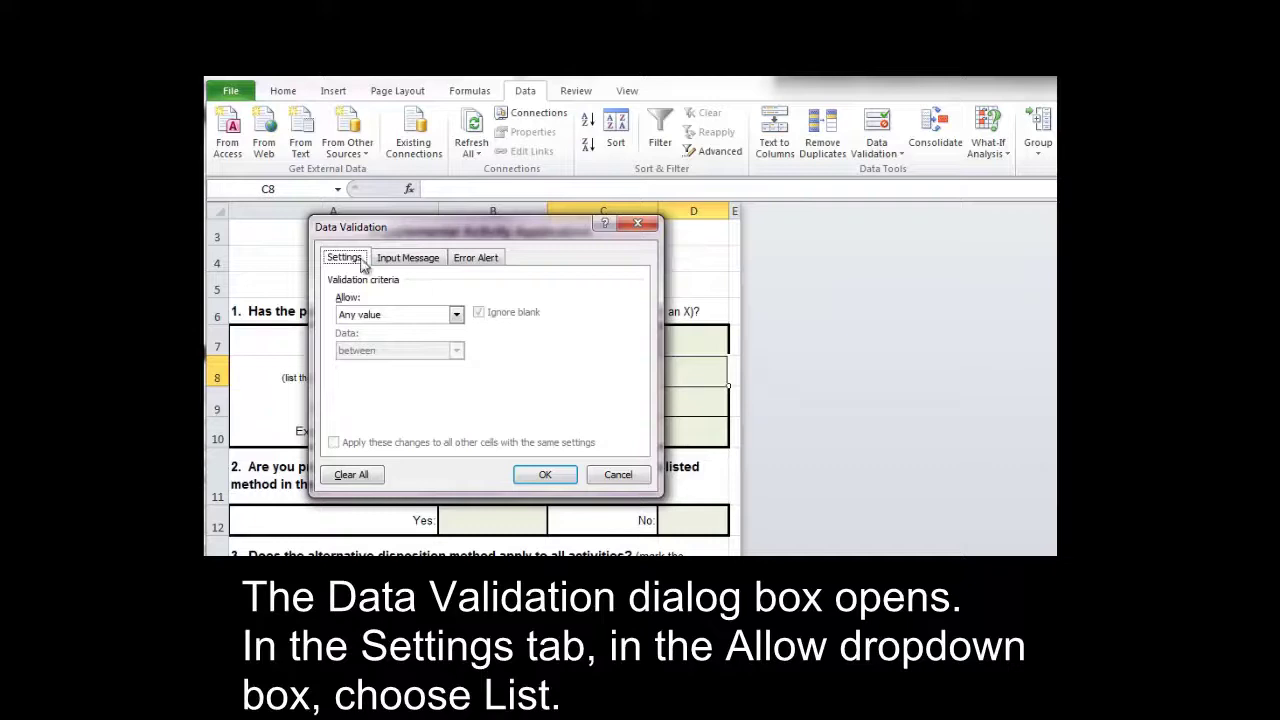
click(456, 316)
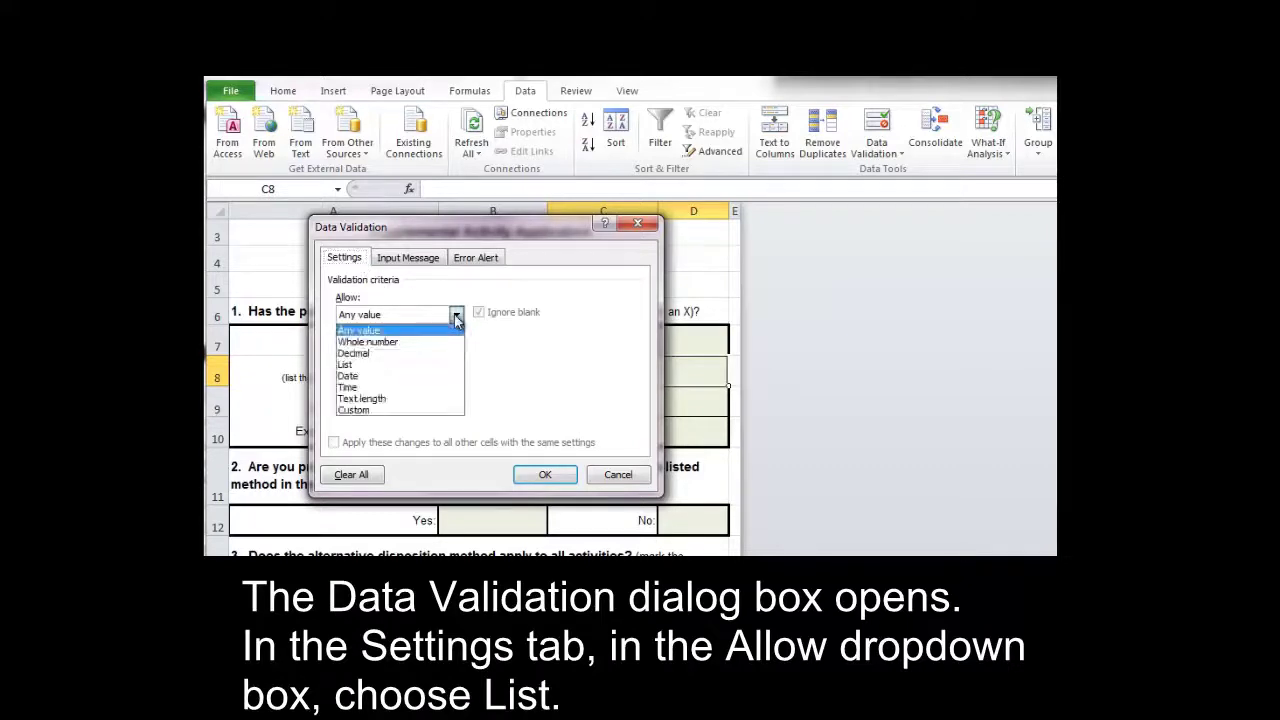
click(429, 365)
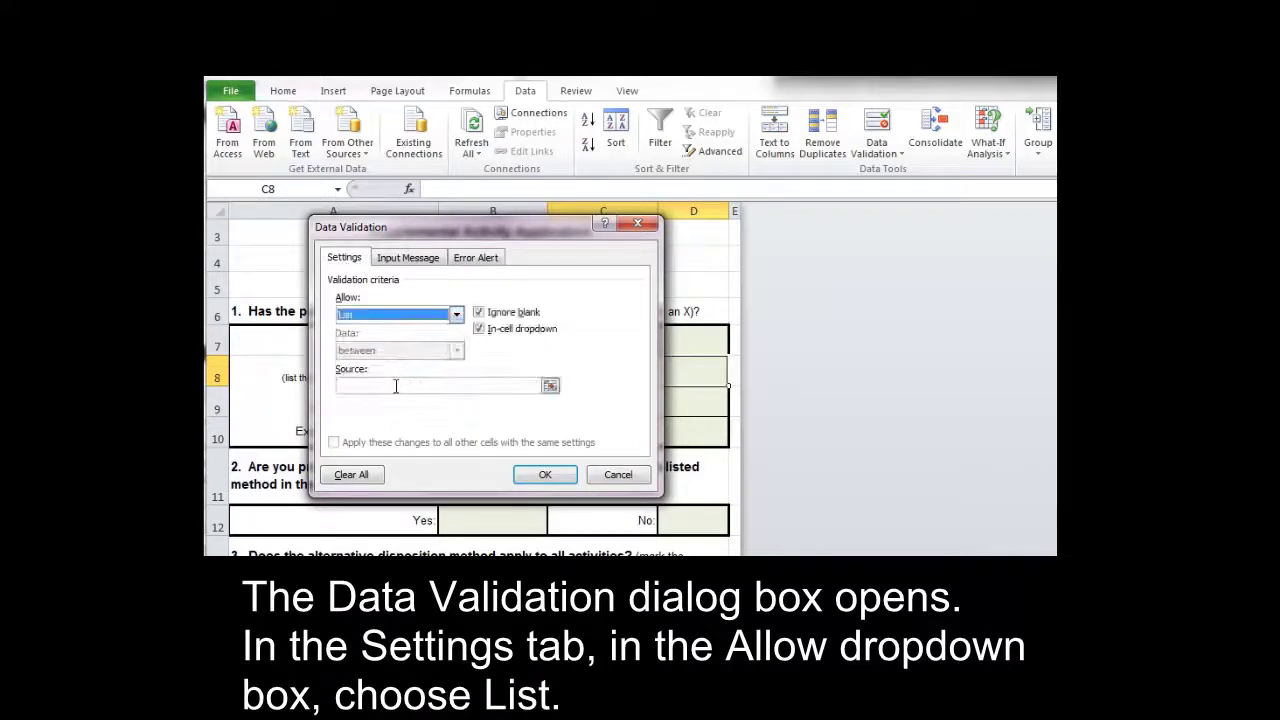
Enable the in-cell dropdown with list source 1, 2, 3, 4, 5, 6, 7, 8 for C8
click(479, 329)
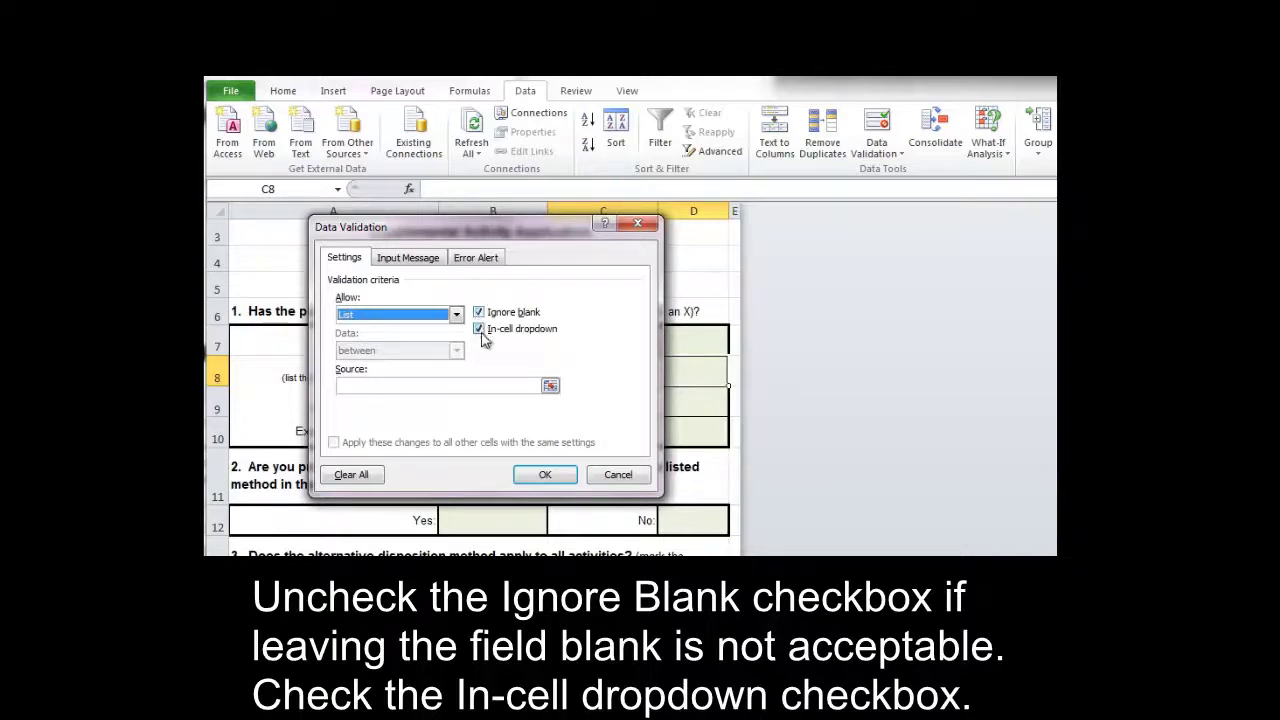
click(404, 385)
text(1, 2, 3)
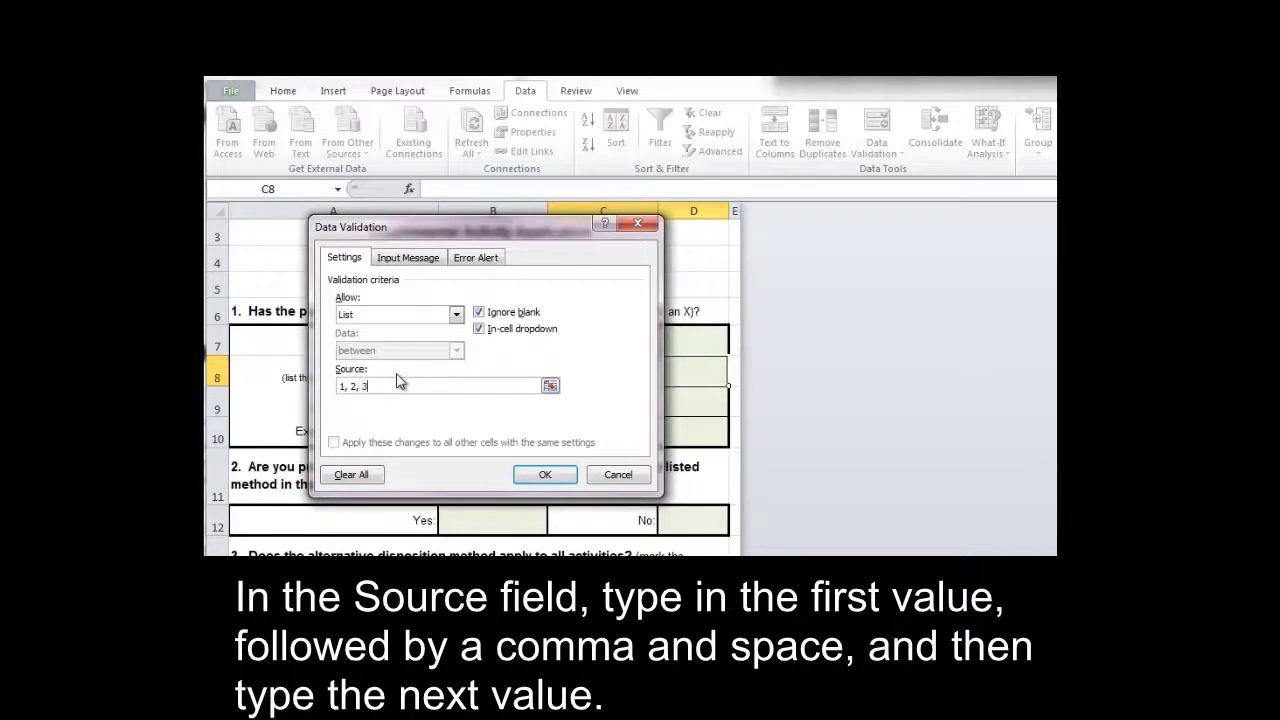
text(, 4, 5, 6, 7, 8)
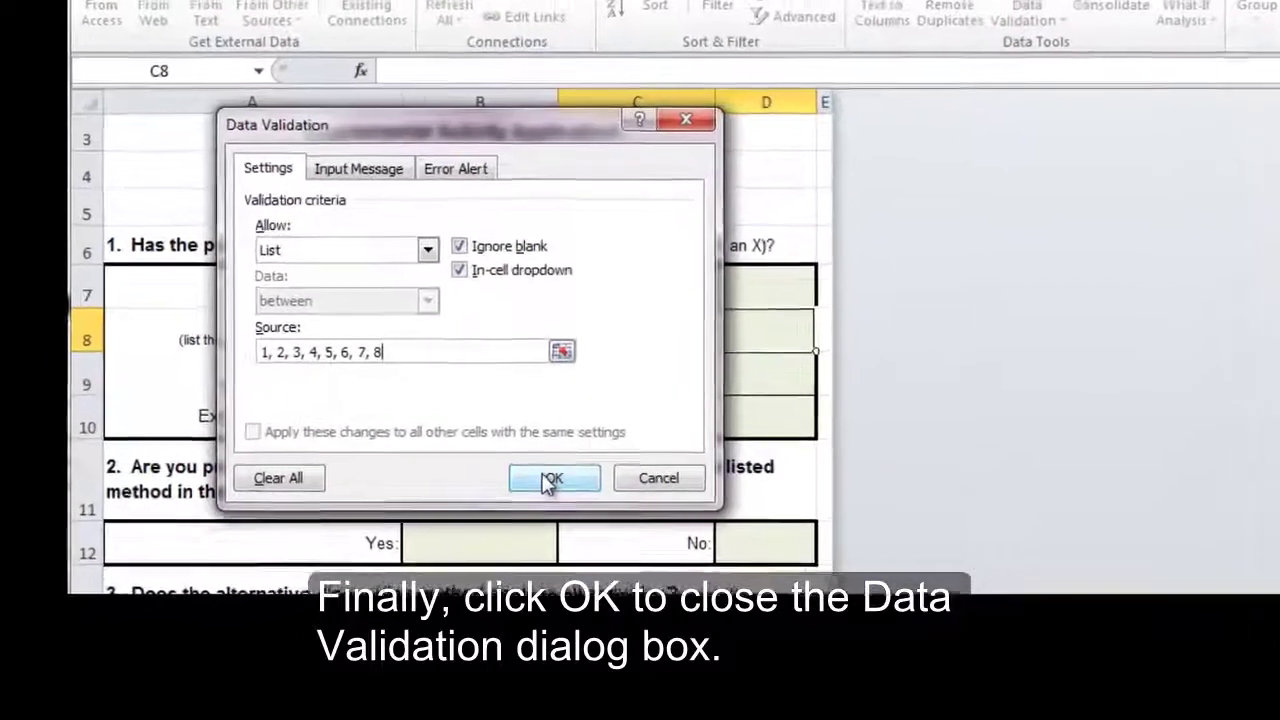
click(550, 480)
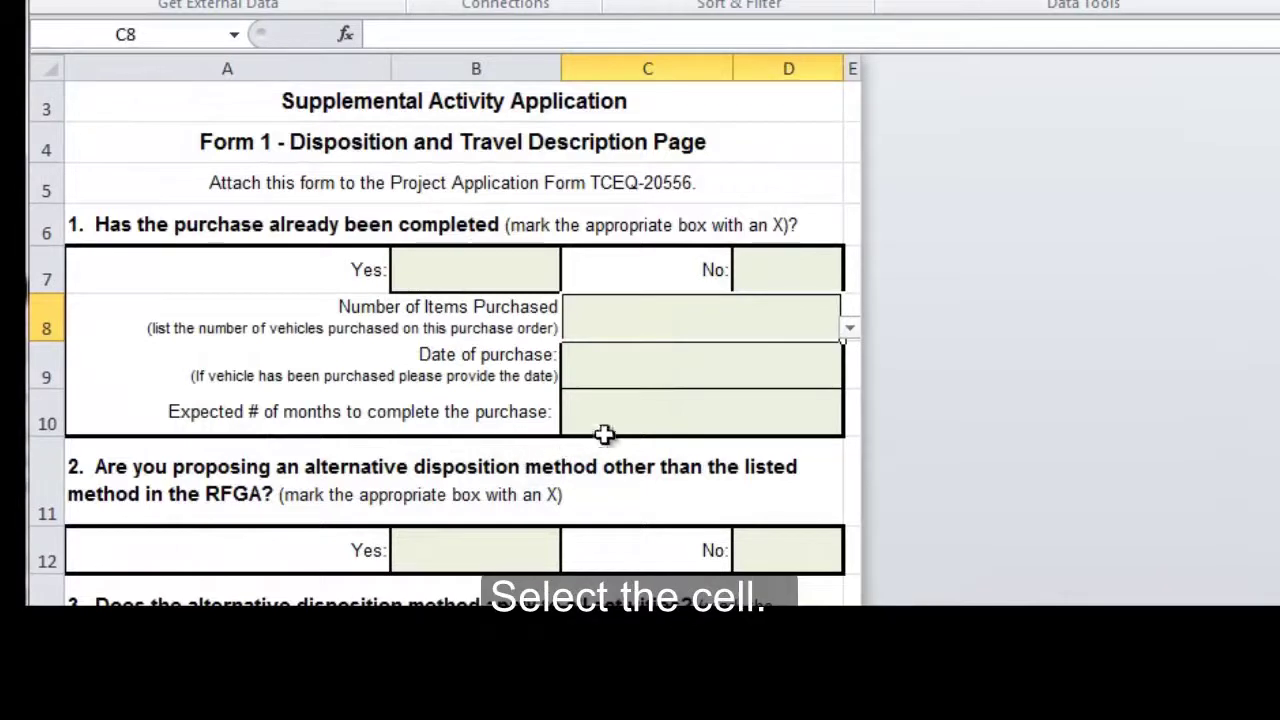
Test C8's dropdown by picking 4, then change it to 6 using Alt+Down
click(849, 329)
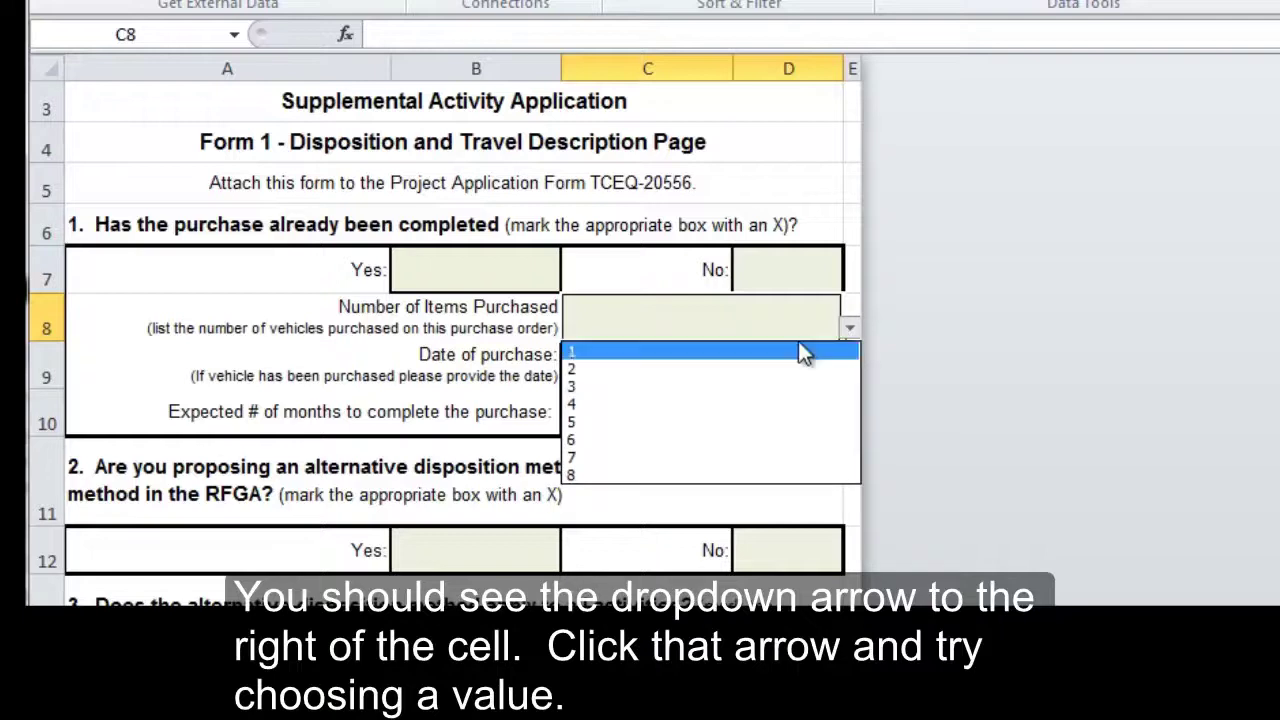
click(666, 404)
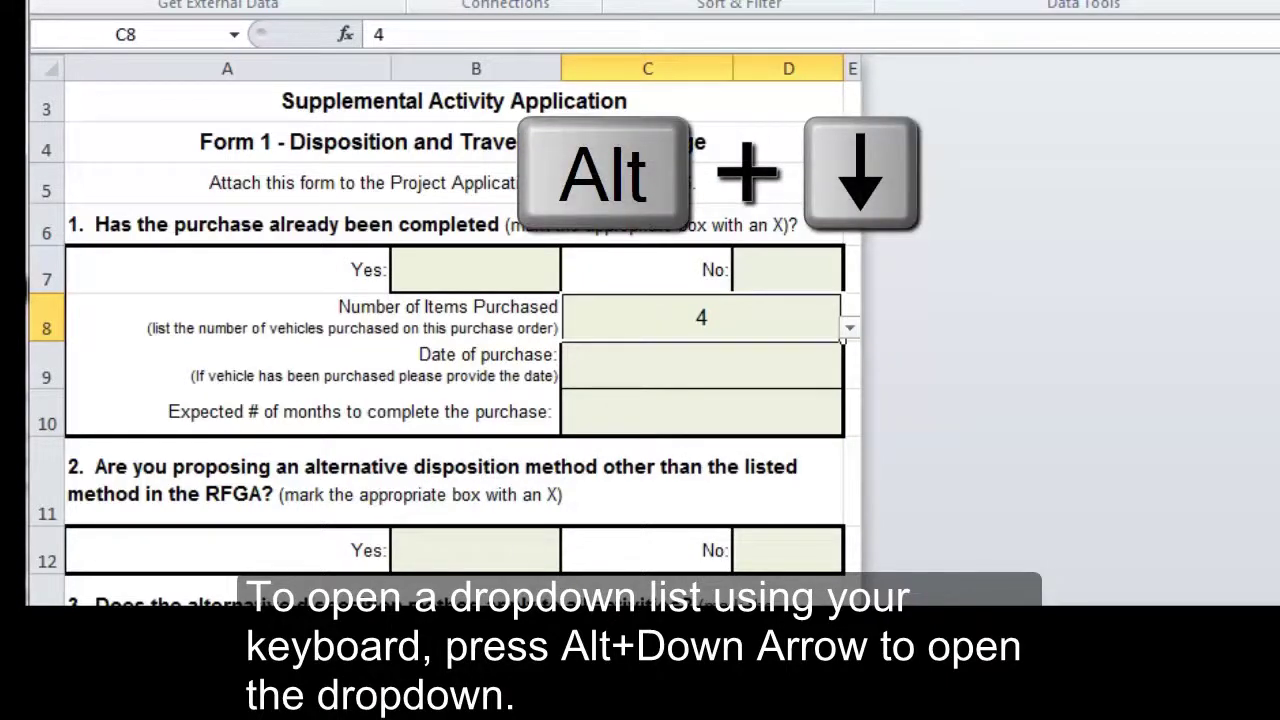
key(alt+Down)
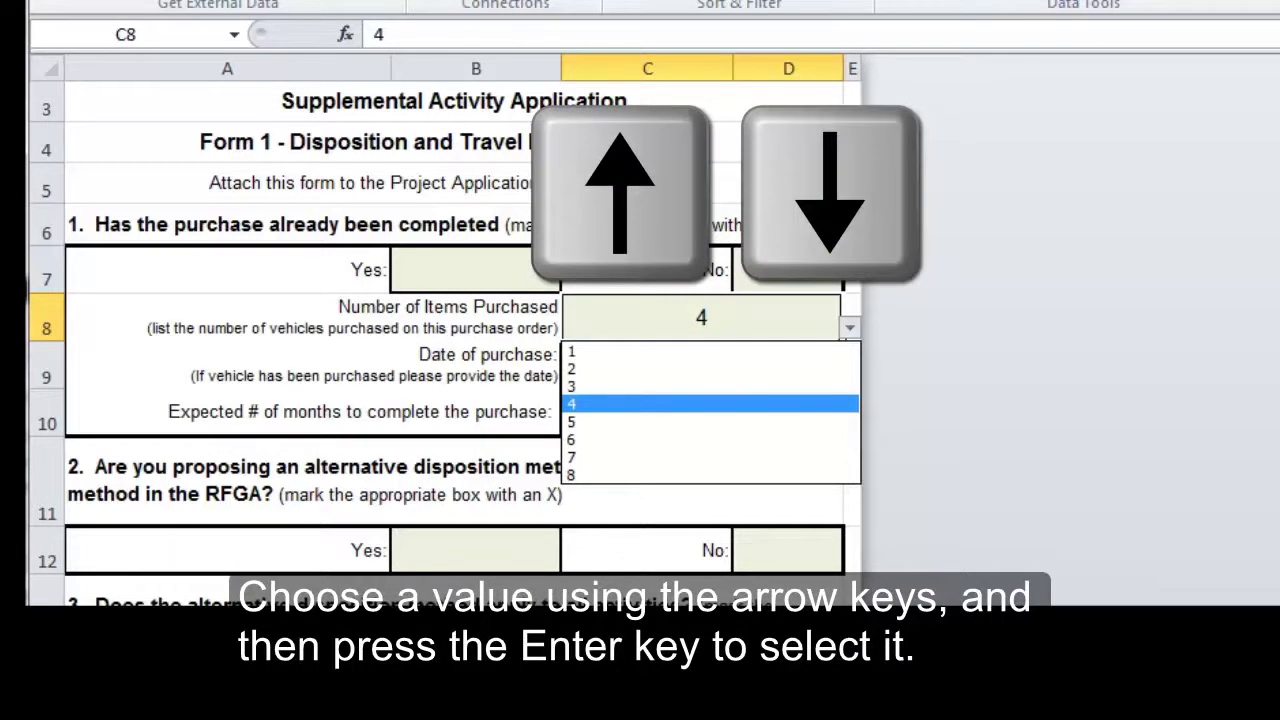
key(Down)
key(Down)
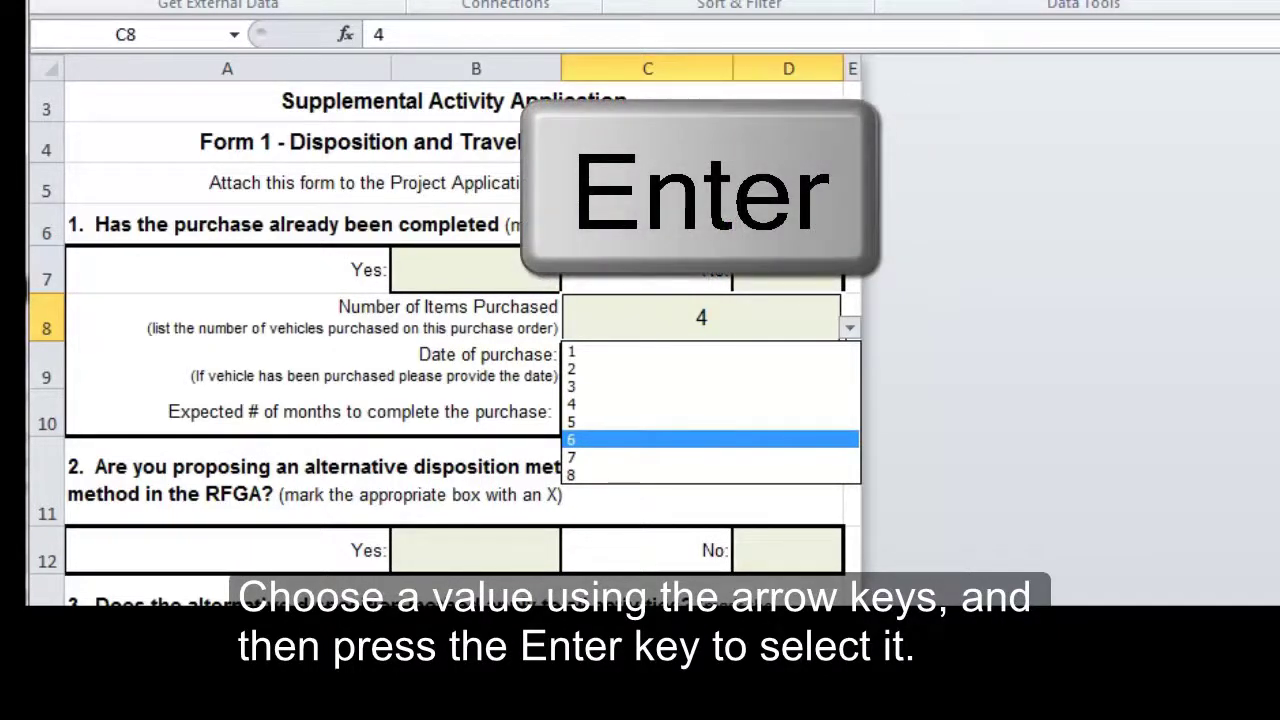
key(Return)
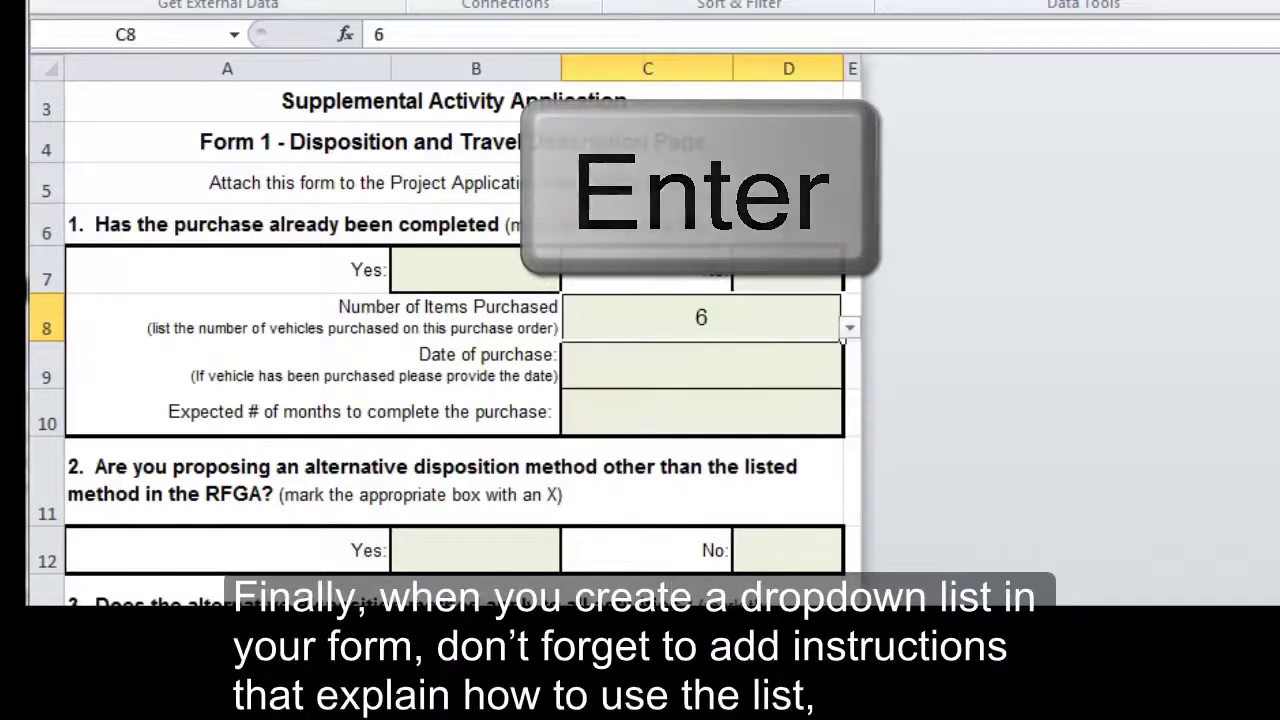